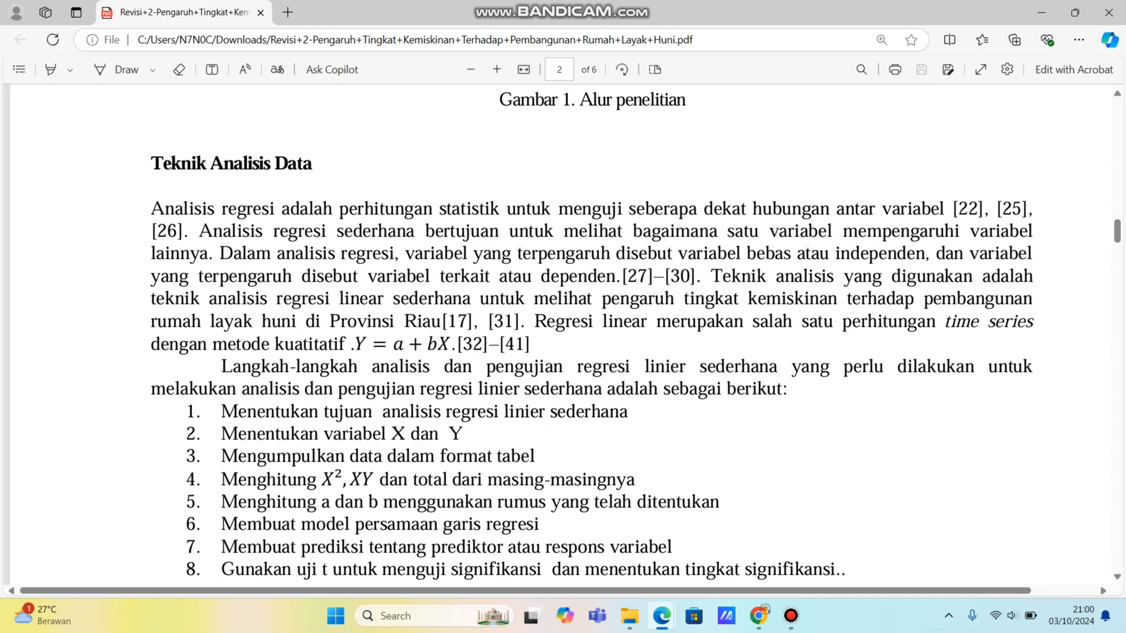
# Step: Read the PDF's Teknik Analisis Data section, covering the simple linear regression explanation, its numbered procedure and the research flowchart above it
pyautogui.moveTo(363, 208); pyautogui.dragTo(526, 208)
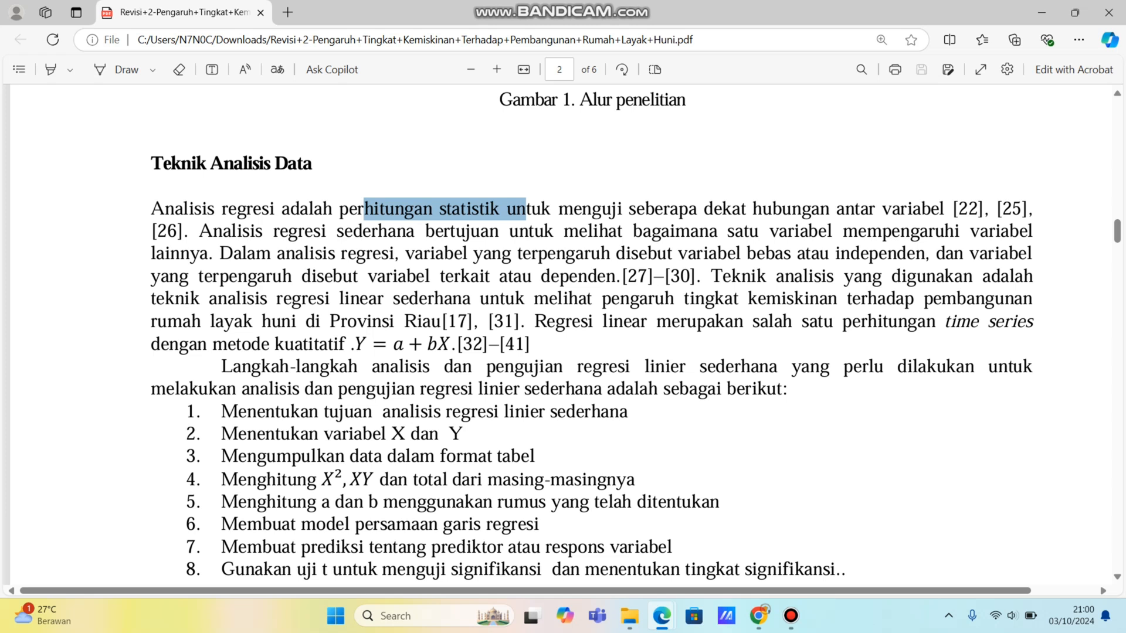
pyautogui.moveTo(339, 208); pyautogui.dragTo(414, 209)
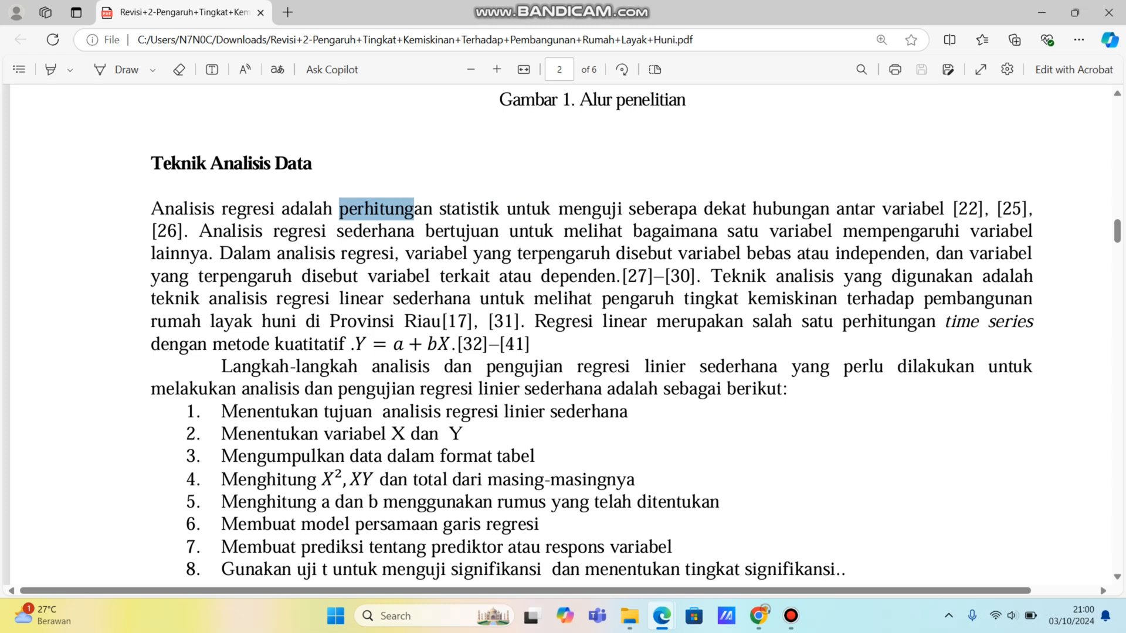
pyautogui.click(405, 210)
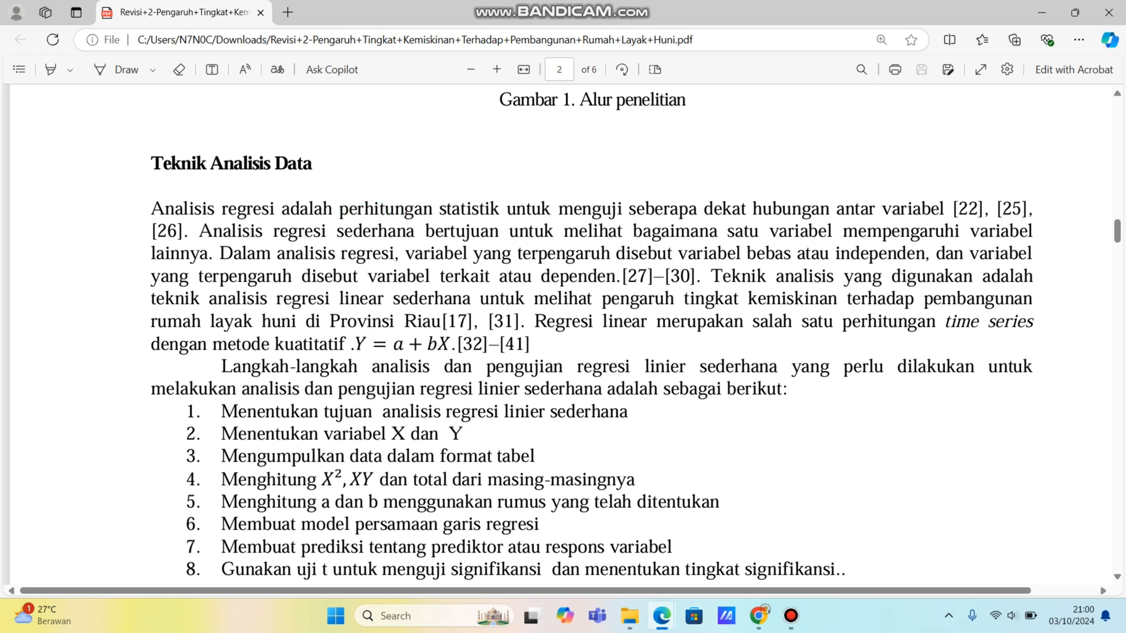
pyautogui.moveTo(338, 226); pyautogui.dragTo(406, 258)
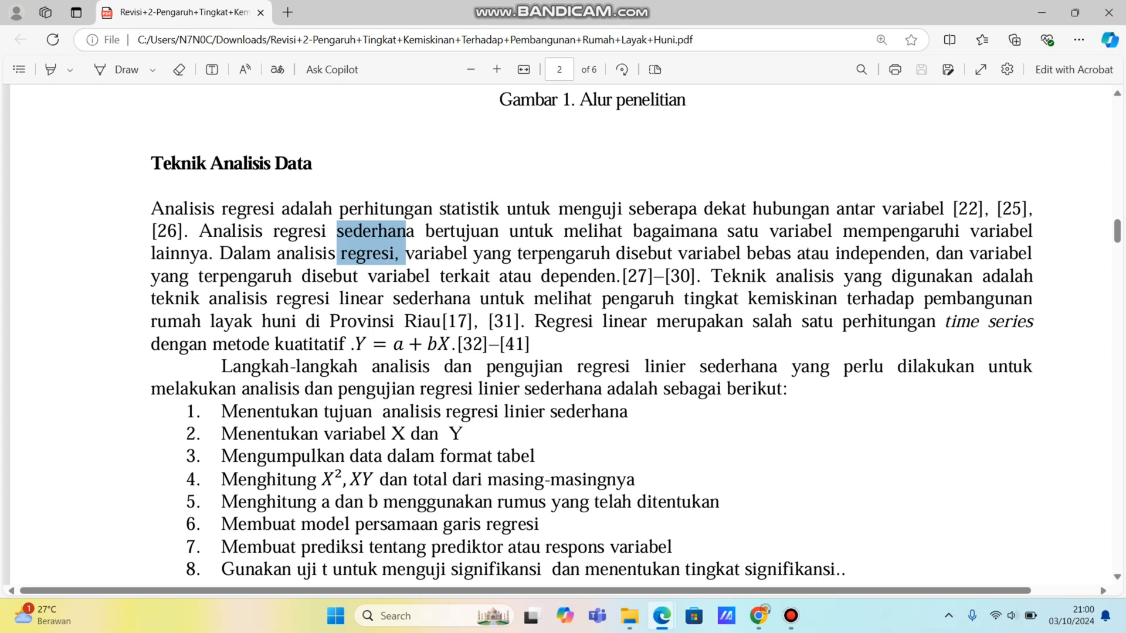
pyautogui.moveTo(843, 233); pyautogui.dragTo(911, 234)
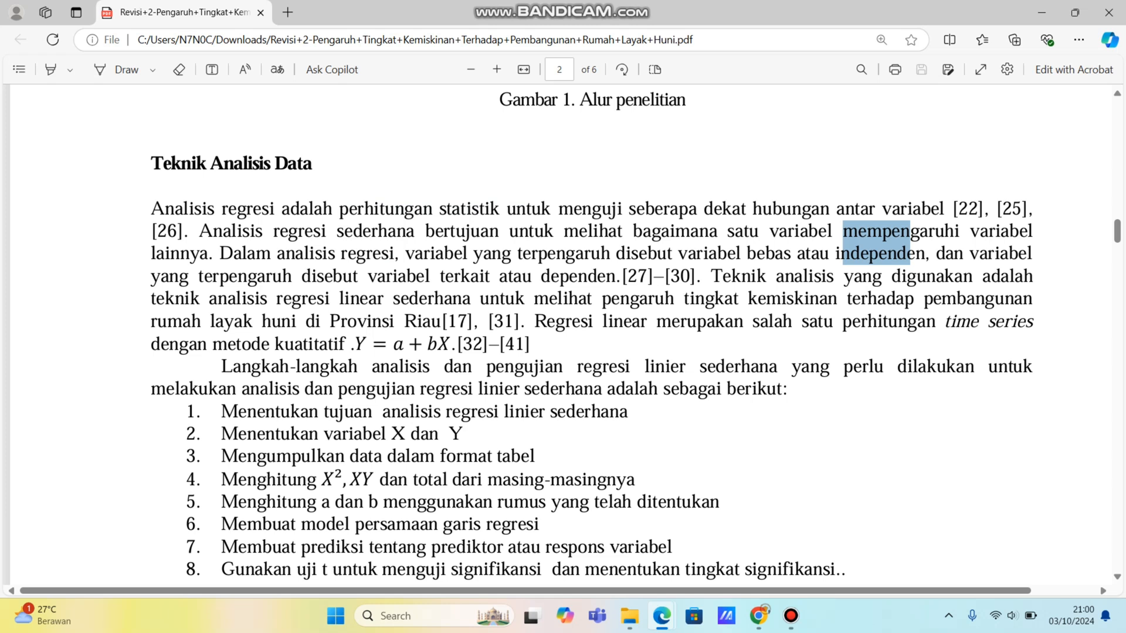
pyautogui.moveTo(197, 345); pyautogui.dragTo(330, 322)
pyautogui.click(330, 322)
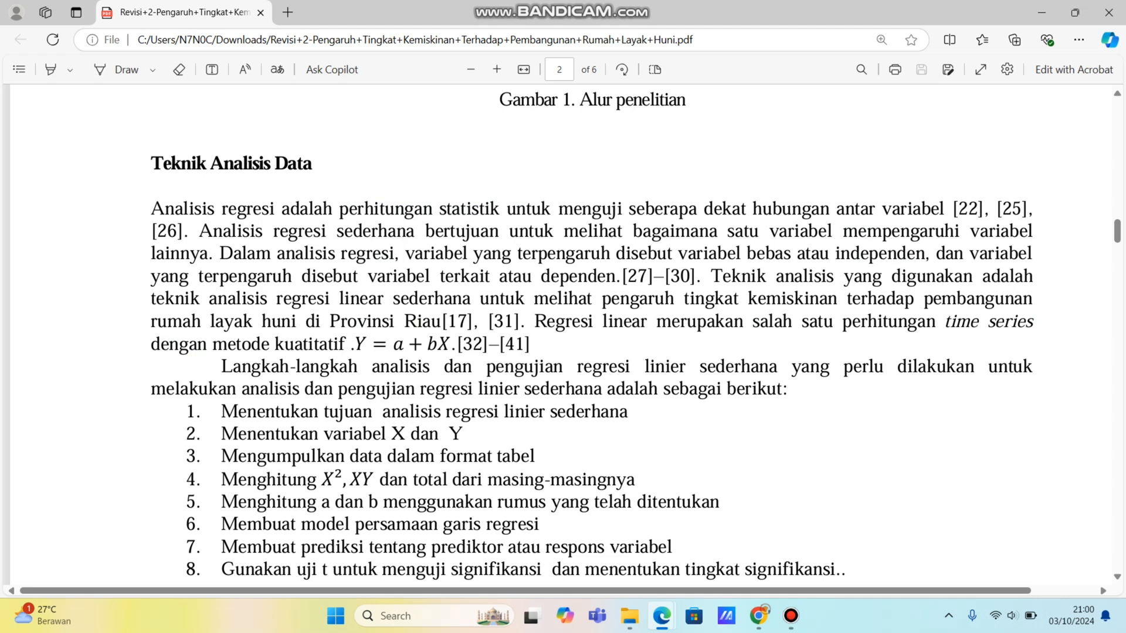
pyautogui.moveTo(348, 322); pyautogui.dragTo(372, 322)
pyautogui.moveTo(801, 368); pyautogui.dragTo(884, 373)
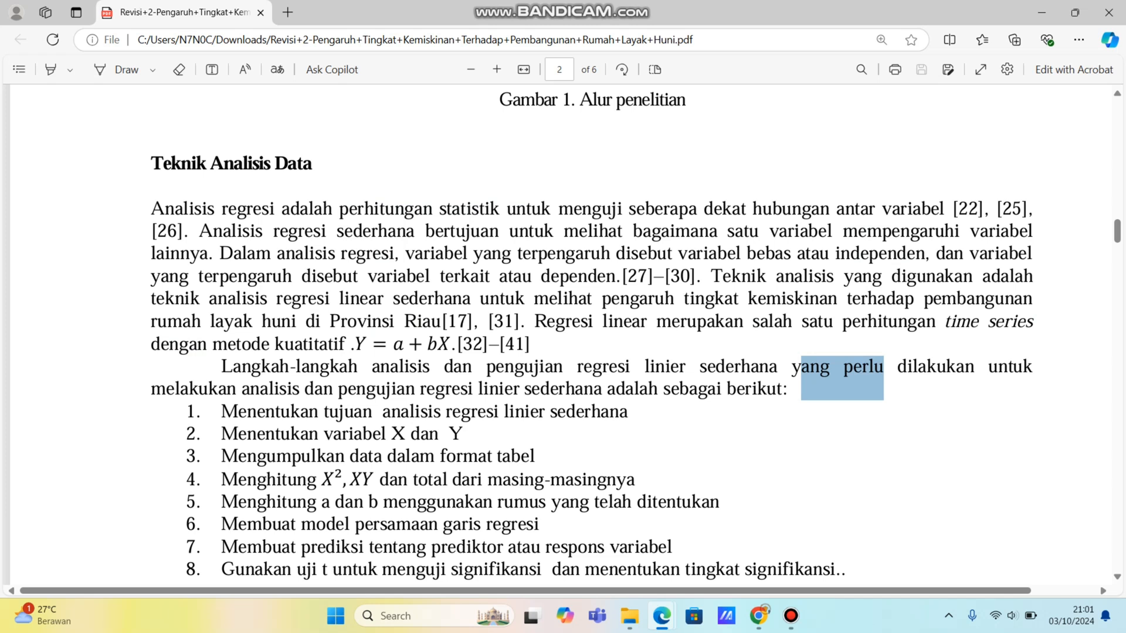
pyautogui.scroll(-1, 586, 329)
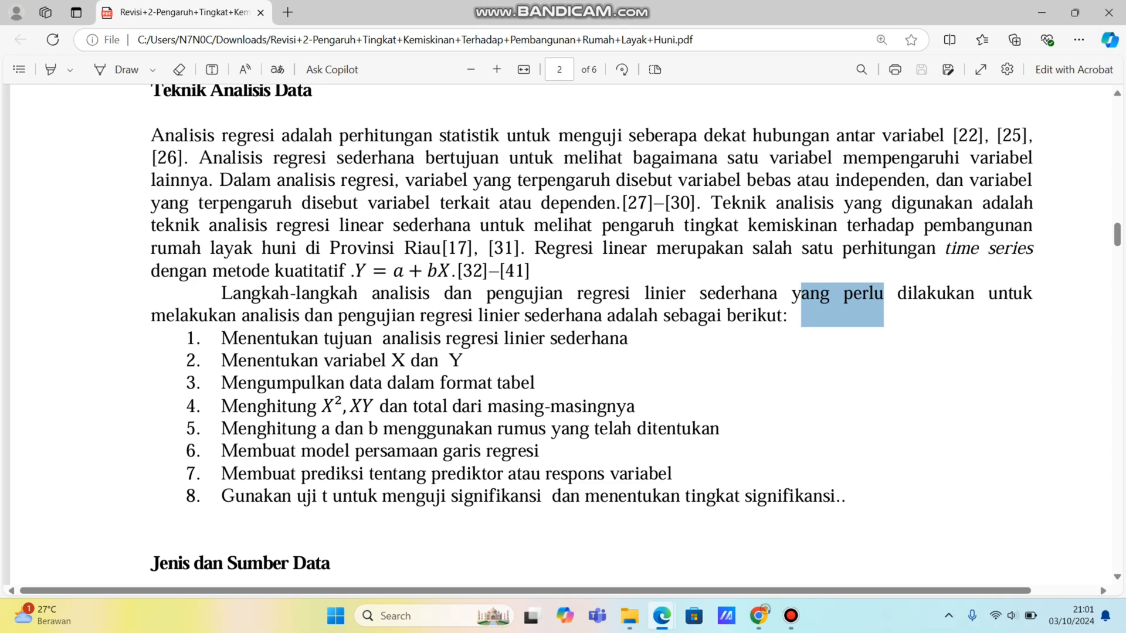
pyautogui.moveTo(479, 316); pyautogui.dragTo(550, 315)
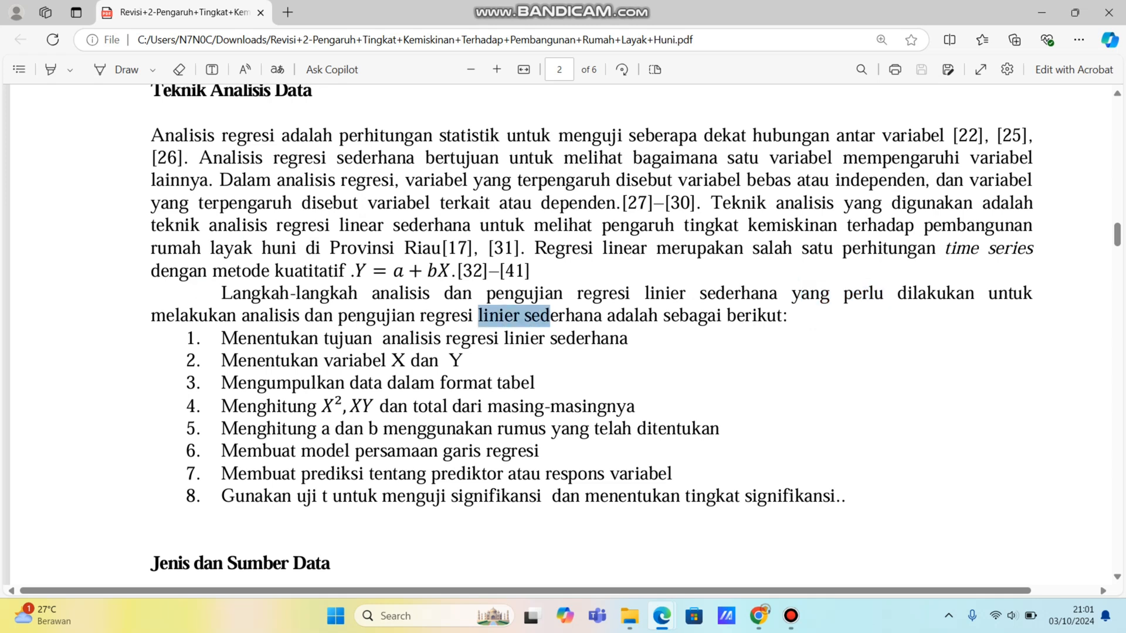
pyautogui.click(550, 317)
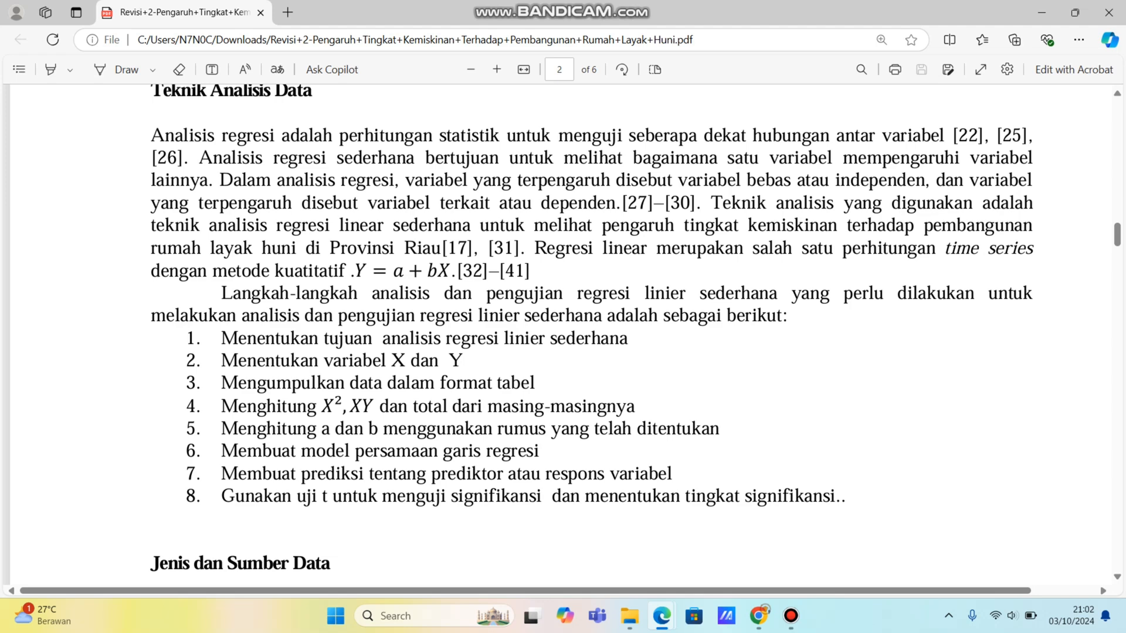
pyautogui.scroll(5, 563, 335)
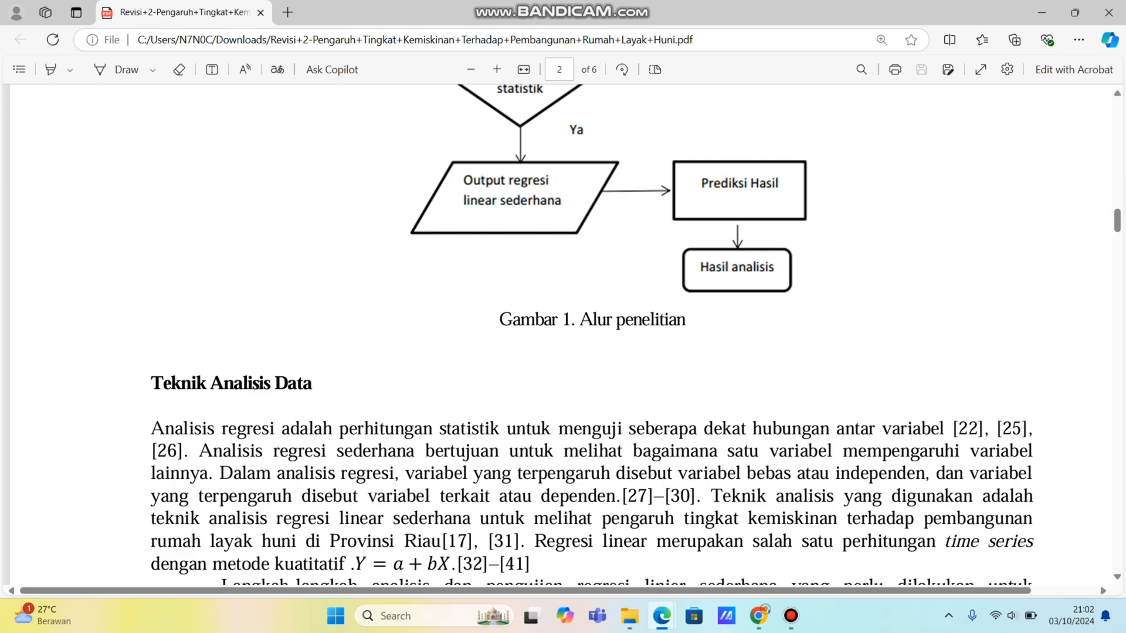
pyautogui.scroll(15, 563, 334)
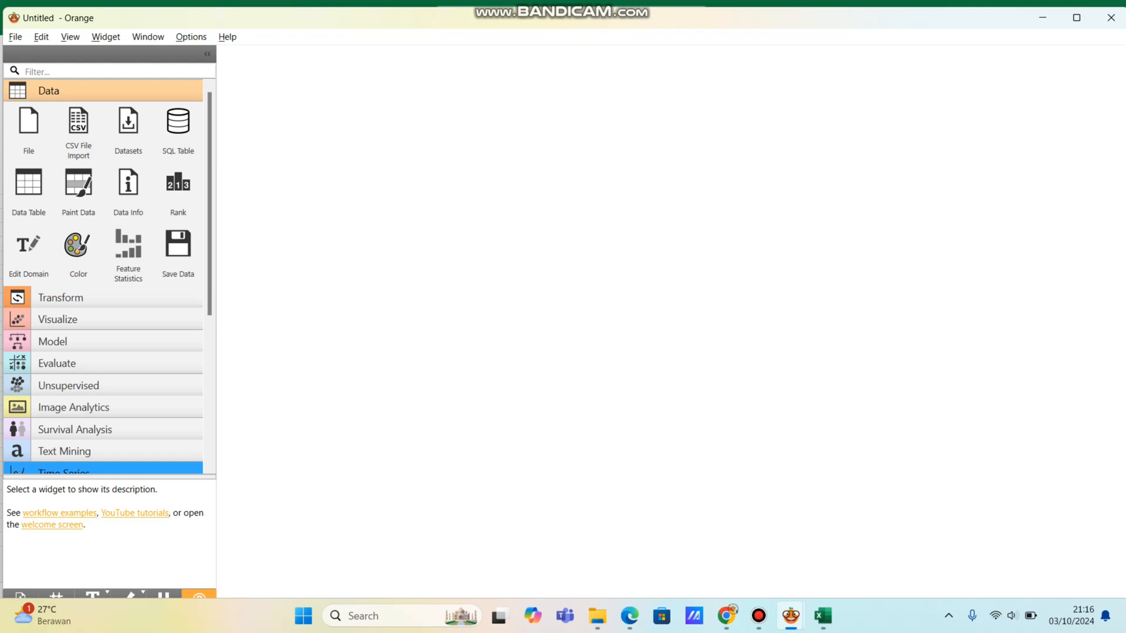
# Step: Switch to the Data penjualan dan biaya iklan sheet in Excel, enlarge the view and fit column B's width to its header
pyautogui.click(823, 616)
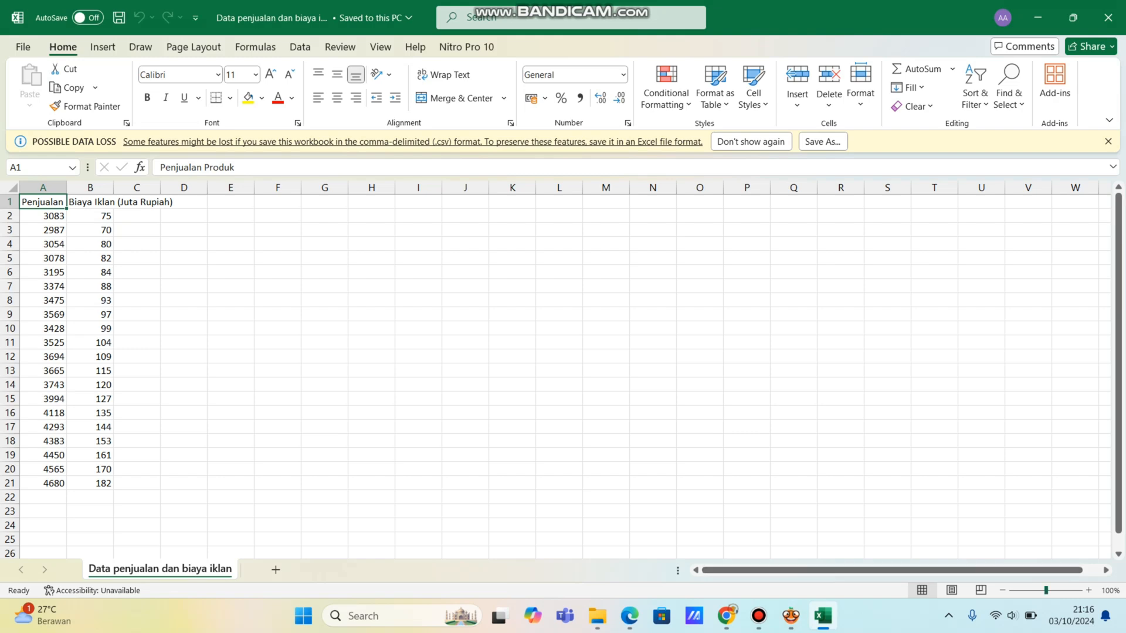
pyautogui.moveTo(1047, 590); pyautogui.dragTo(1058, 591)
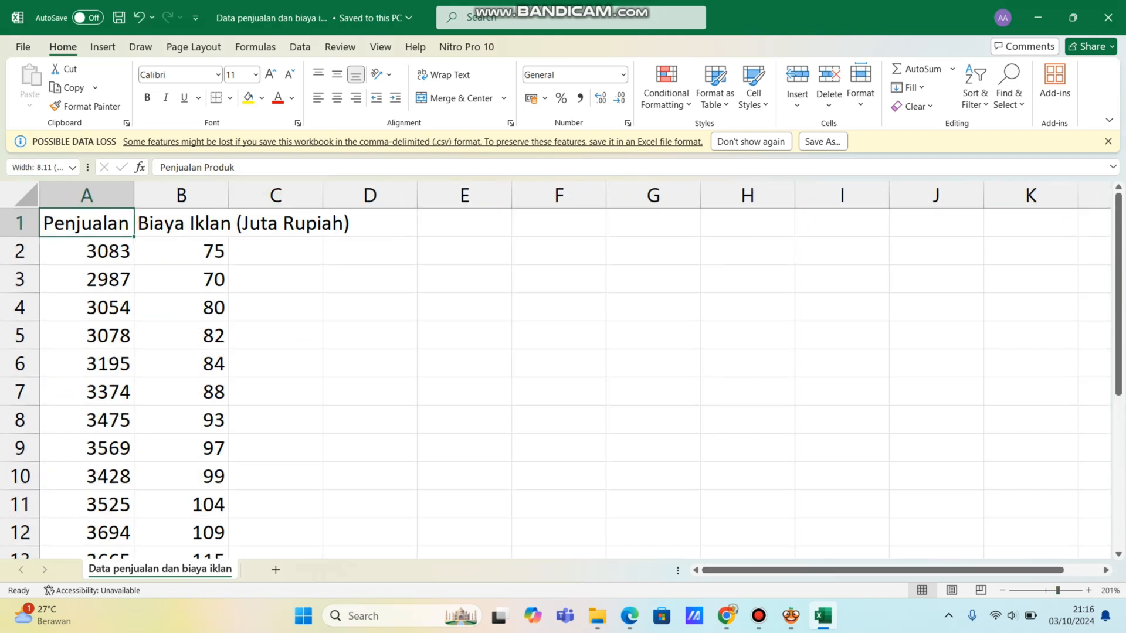
pyautogui.doubleClick(228, 195)
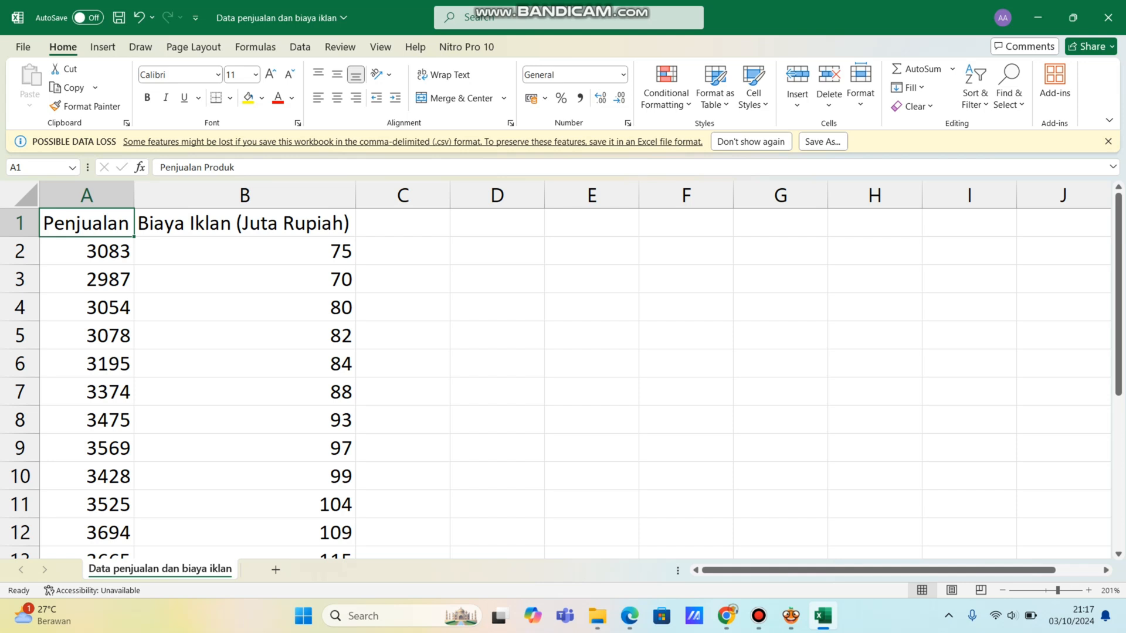
# Step: Switch to the Orange window showing the welcome screen, start a new workflow and expand the widget toolbox
pyautogui.moveTo(790, 616)
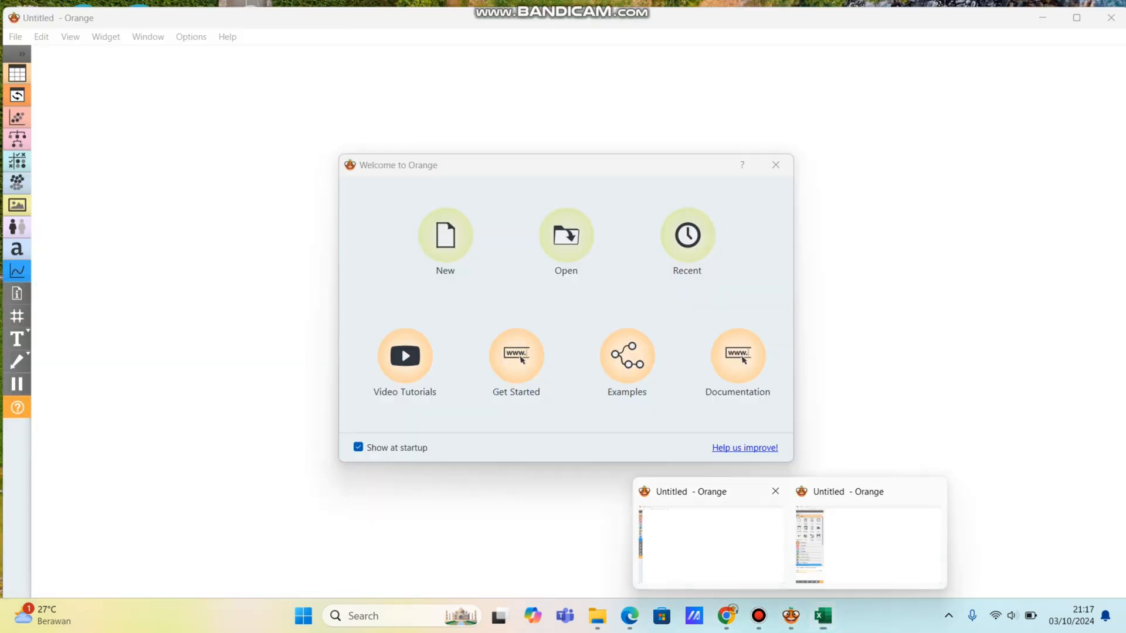
pyautogui.click(709, 543)
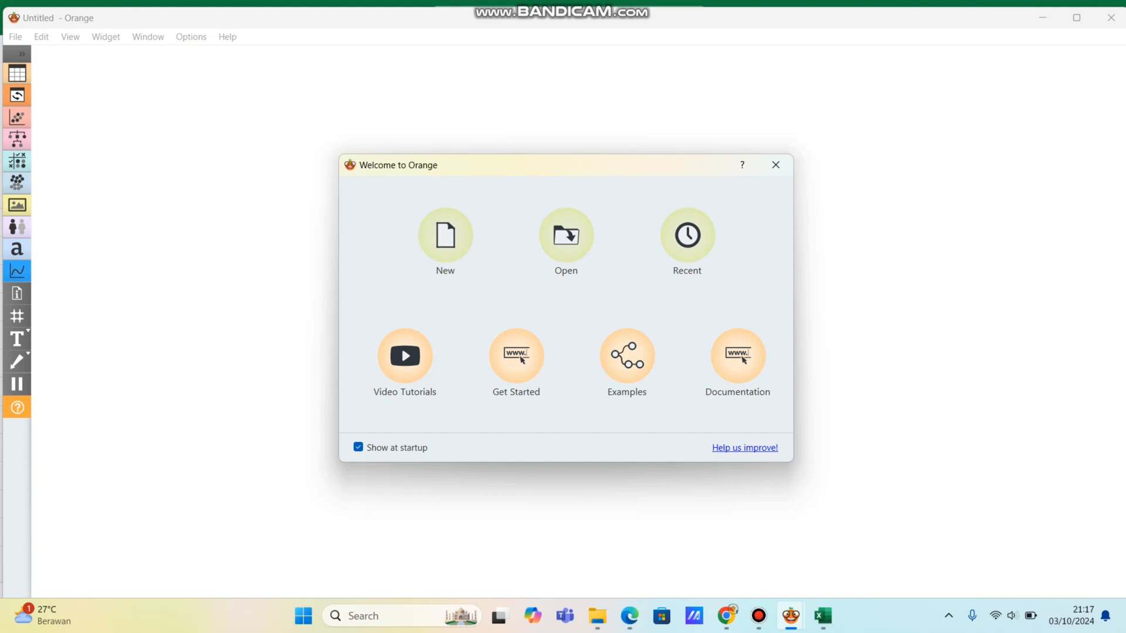
pyautogui.click(445, 235)
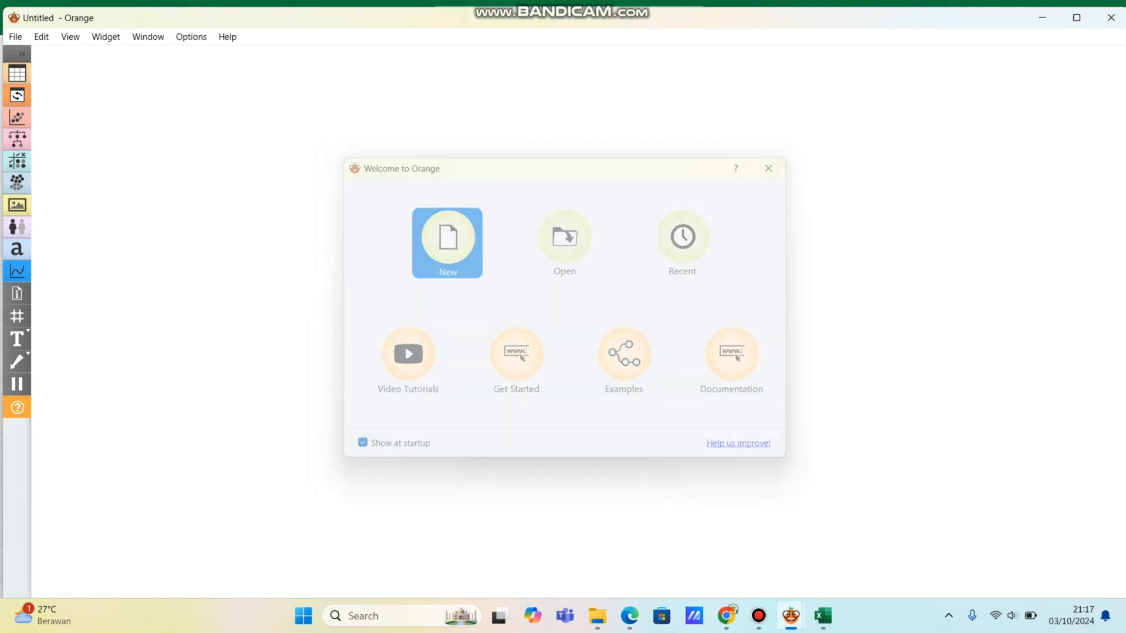
pyautogui.click(22, 53)
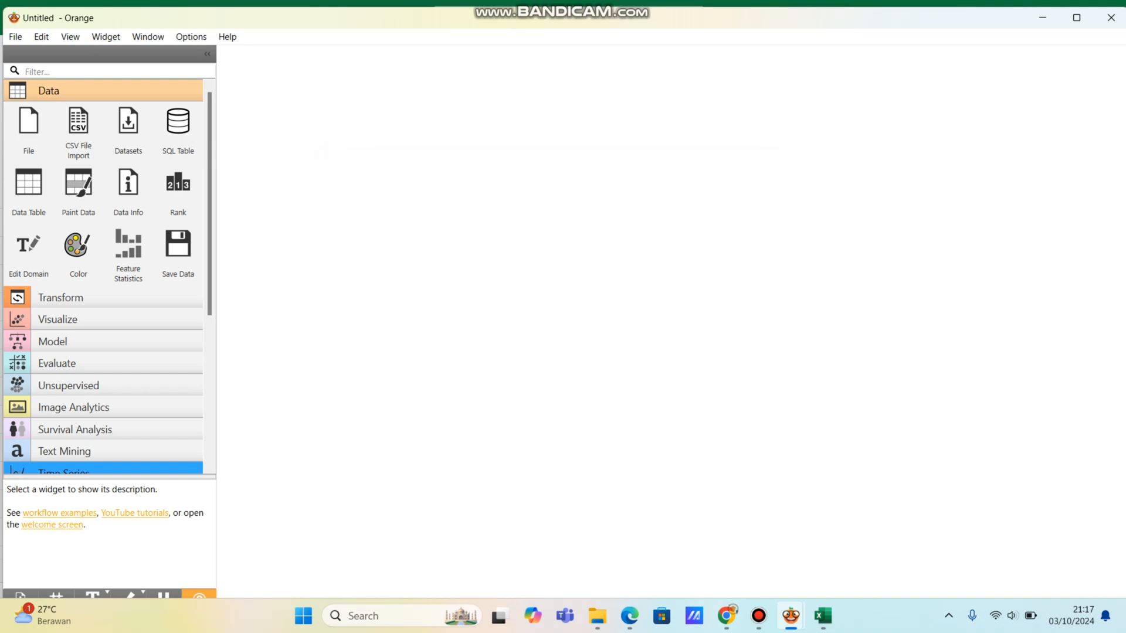
# Step: Add a File widget to the canvas and load the Data penjualan dan biaya iklan file from the Matkul Data Mining folder
pyautogui.moveTo(28, 131); pyautogui.dragTo(305, 176)
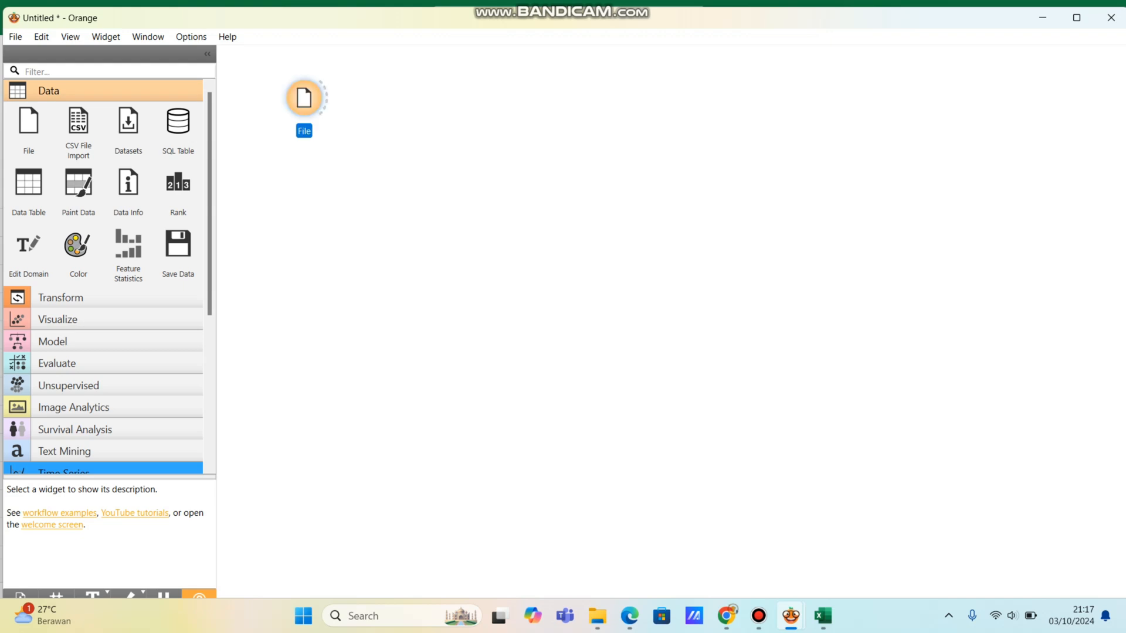
pyautogui.doubleClick(304, 98)
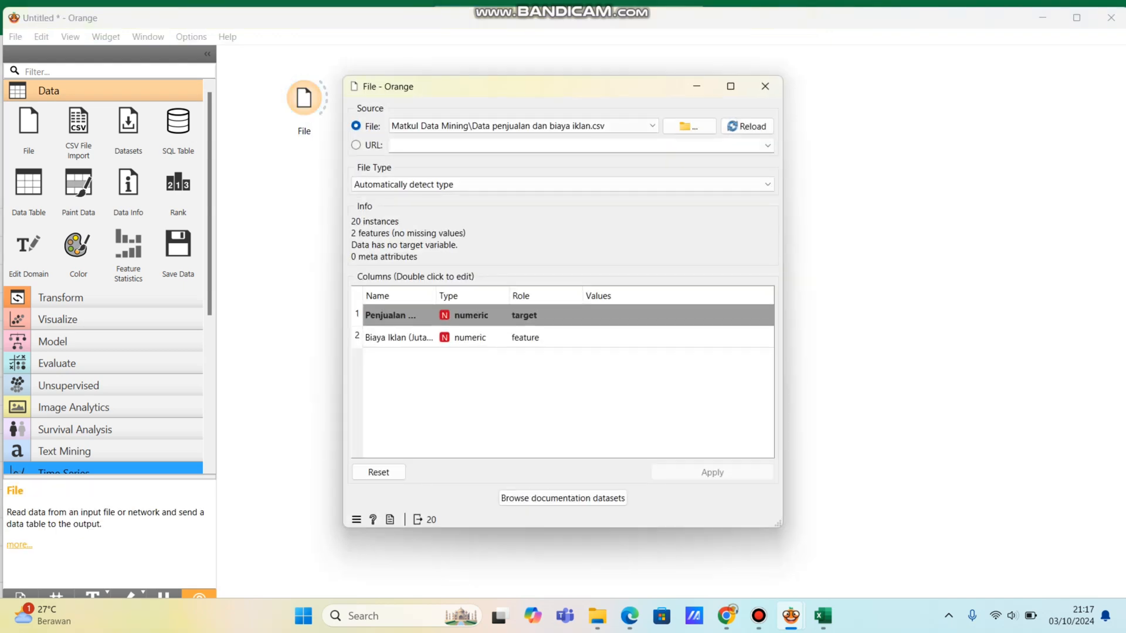
pyautogui.click(689, 127)
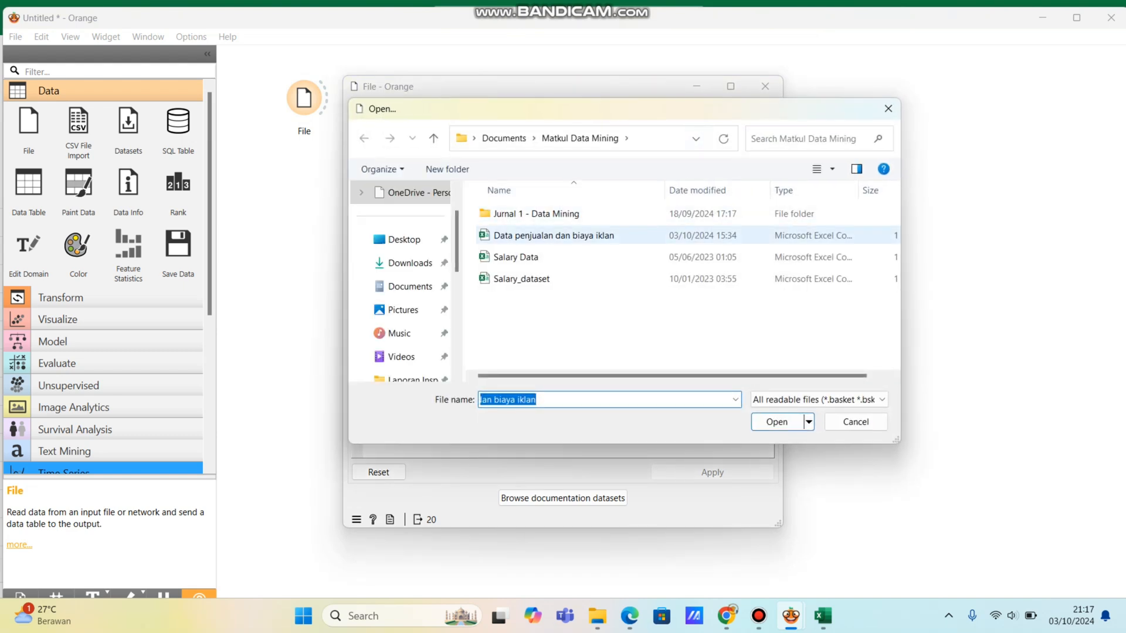
pyautogui.click(516, 236)
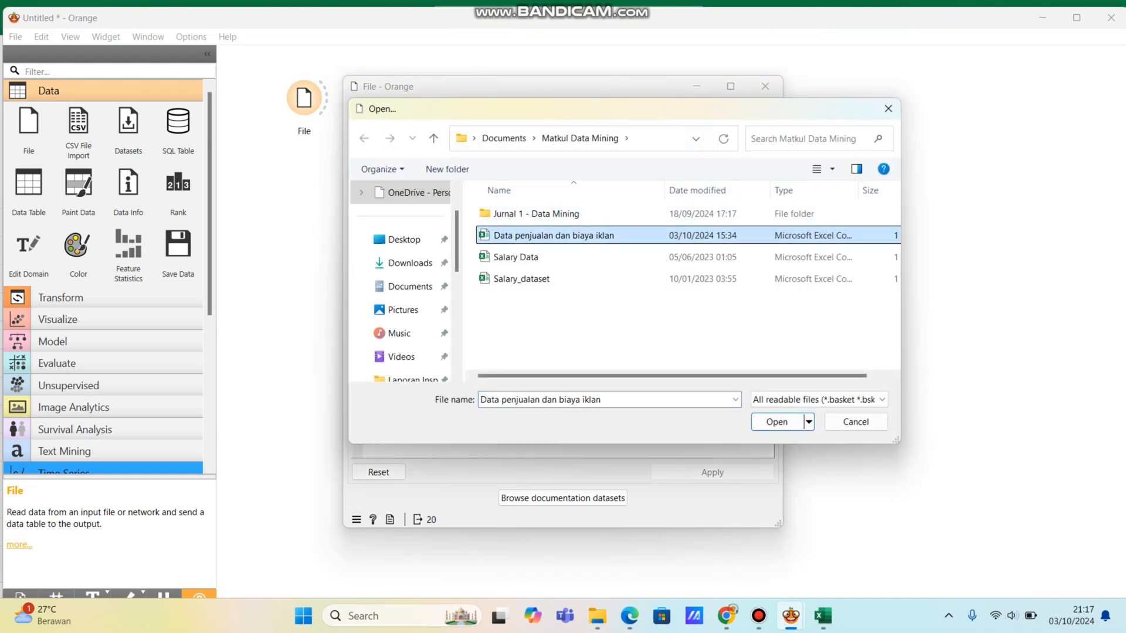
pyautogui.click(777, 422)
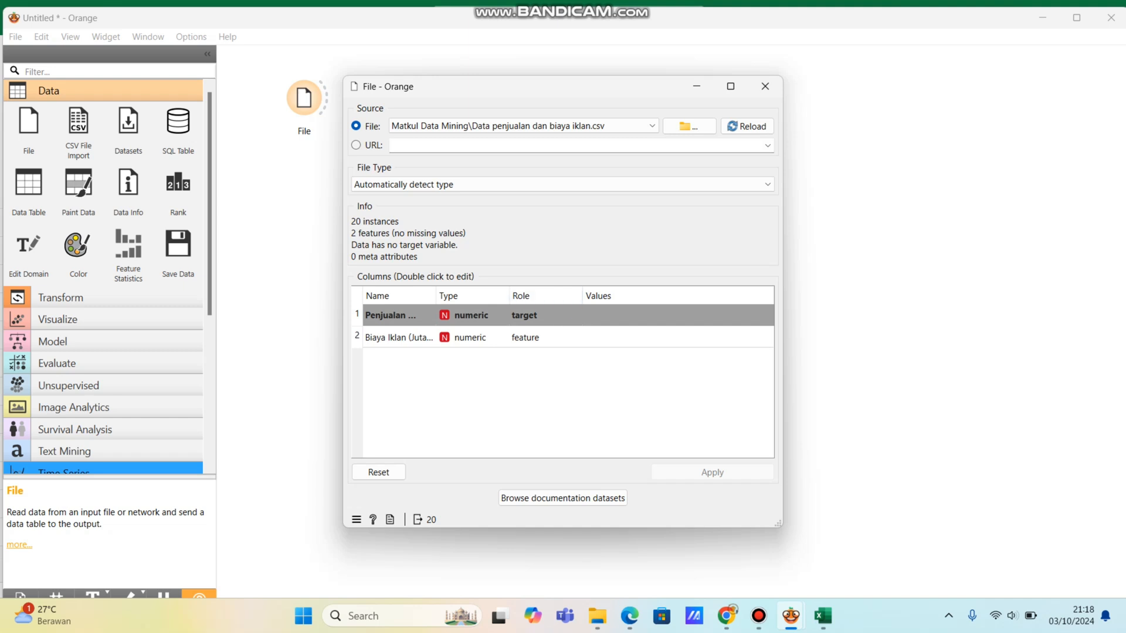
# Step: Set the Penjualan Produk column's role to target in the File widget, apply it and close the widget's window
pyautogui.doubleClick(543, 316)
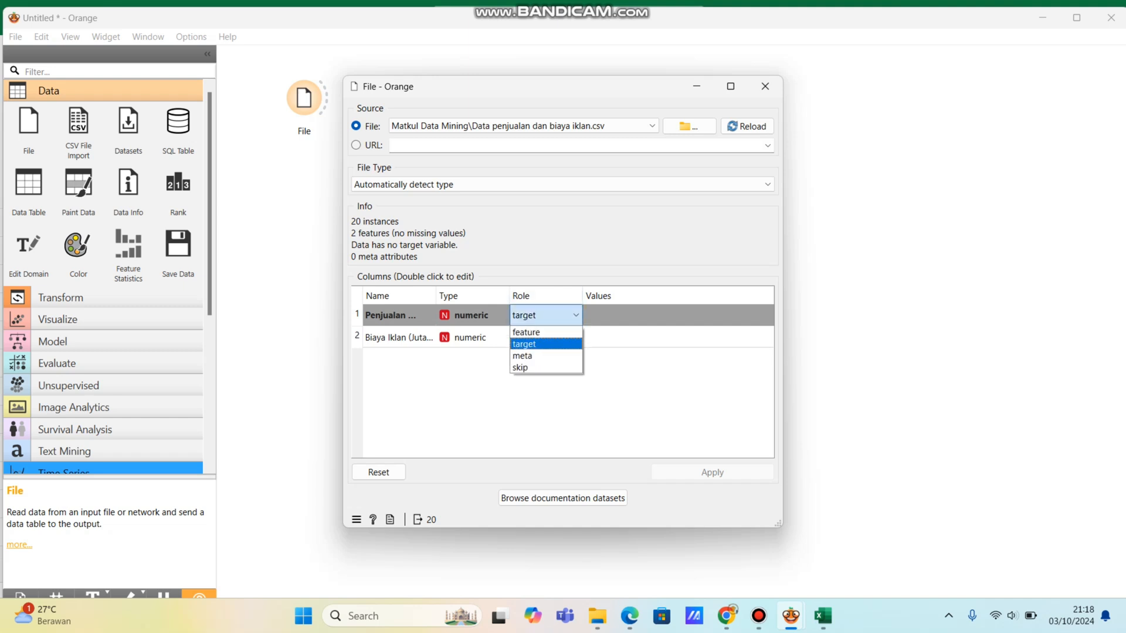
pyautogui.press('Return')
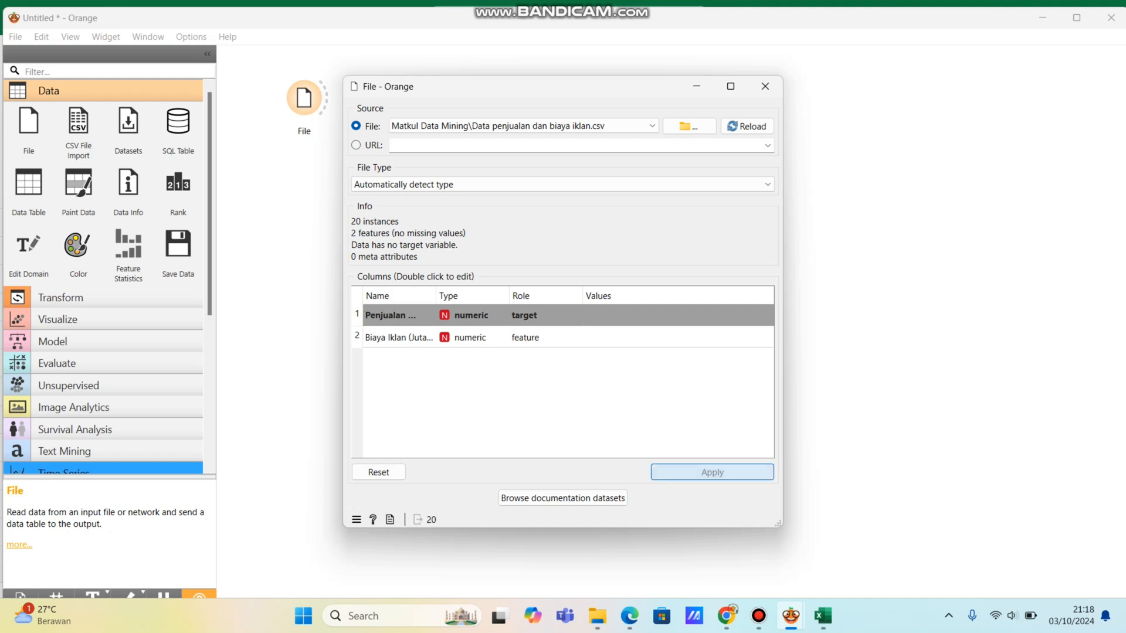
pyautogui.click(713, 472)
pyautogui.click(765, 86)
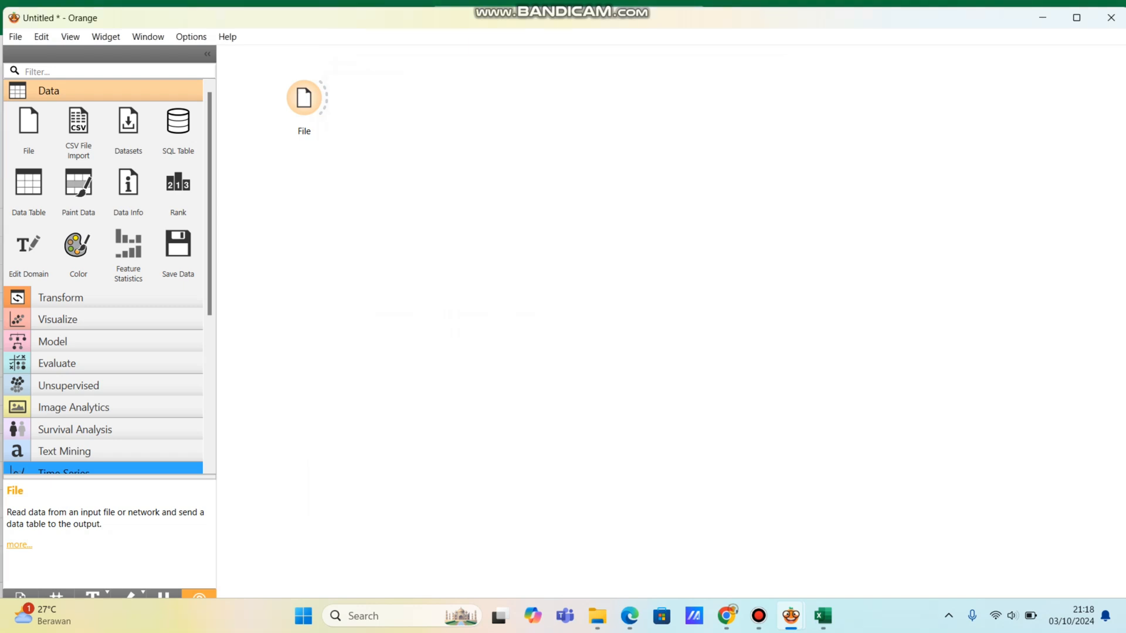
# Step: Add a Data Table widget linked to the File widget's output and arrange it above and beside the File widget
pyautogui.moveTo(326, 97); pyautogui.dragTo(375, 68)
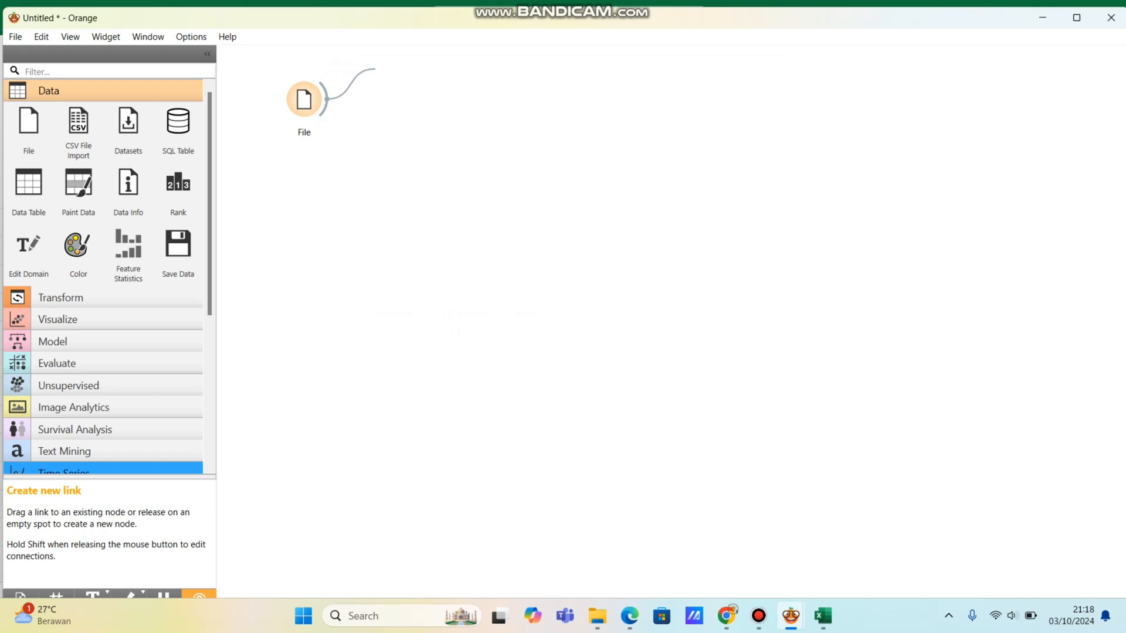
pyautogui.moveTo(375, 69); pyautogui.dragTo(375, 68)
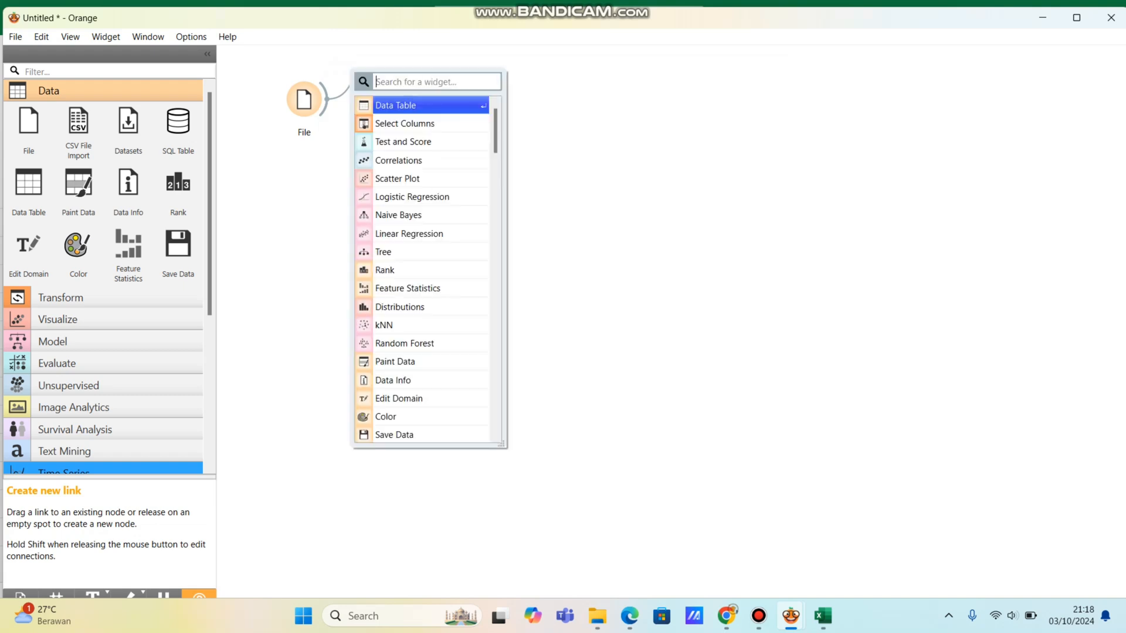
pyautogui.click(424, 106)
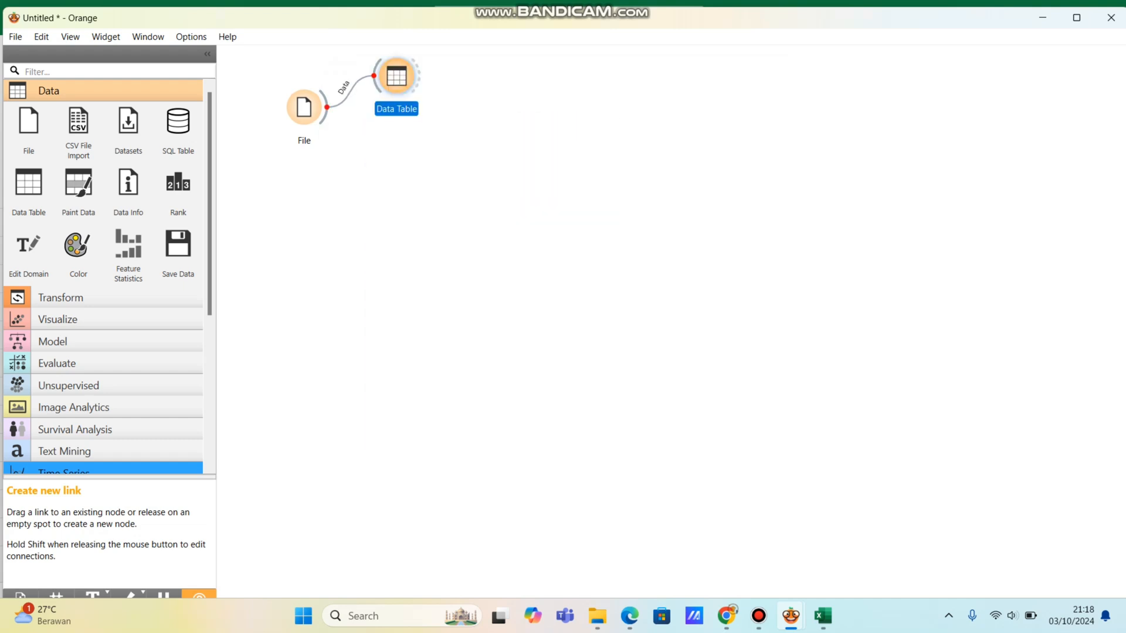
pyautogui.click(306, 107)
pyautogui.moveTo(305, 107); pyautogui.dragTo(300, 130)
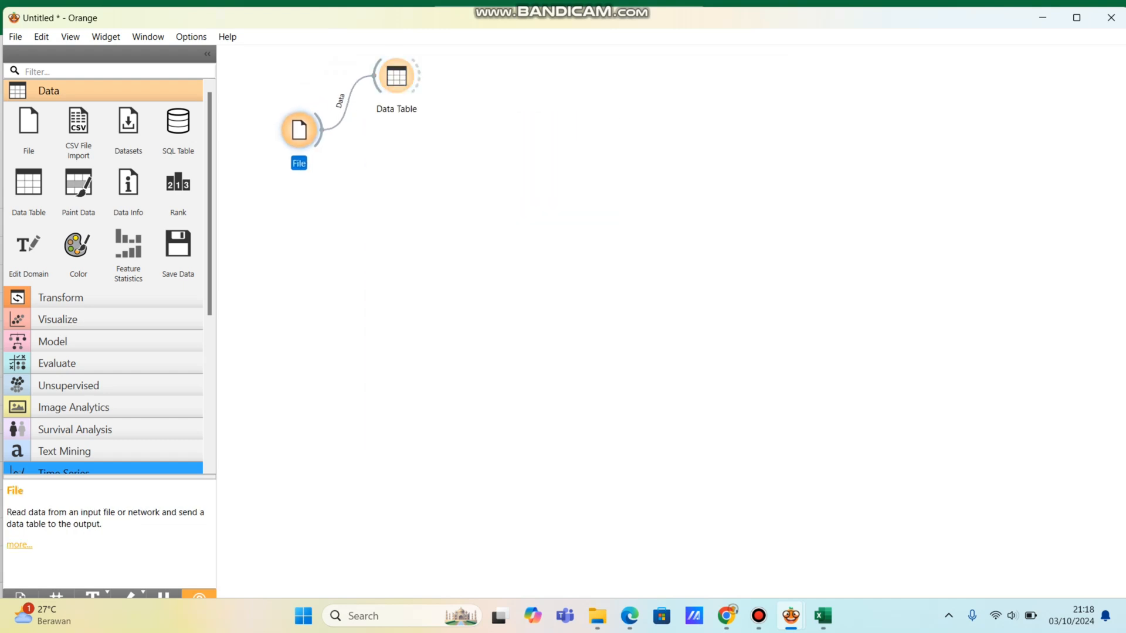
pyautogui.moveTo(396, 75); pyautogui.dragTo(384, 75)
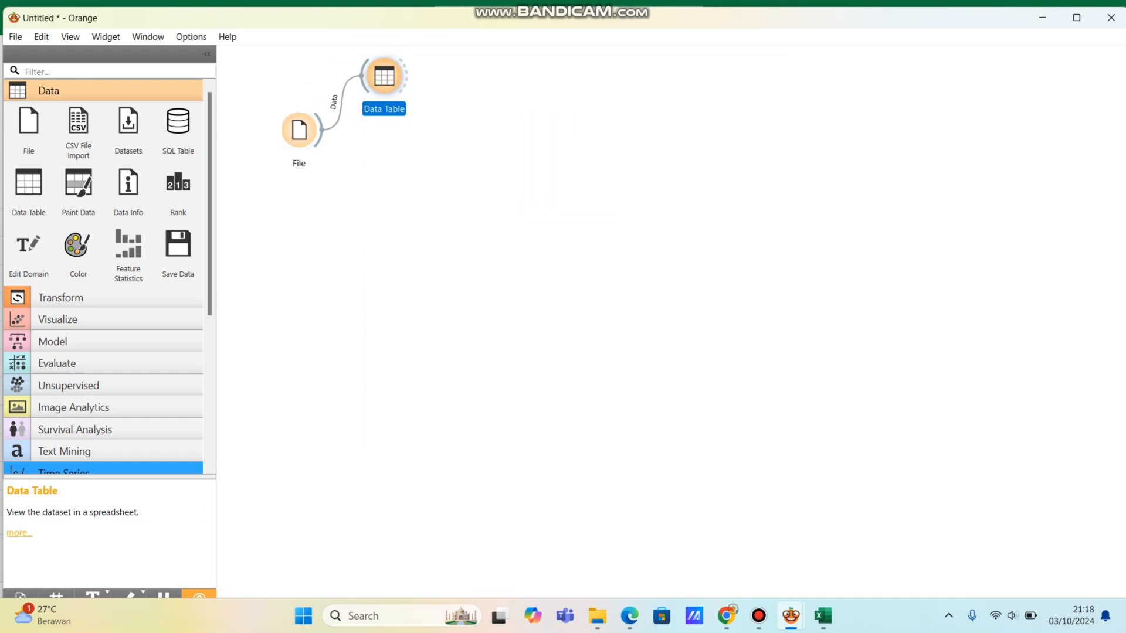
# Step: View the loaded dataset in the Data Table widget, widening the Biaya Iklan (Juta Rupiah) column to fit its full header
pyautogui.doubleClick(384, 76)
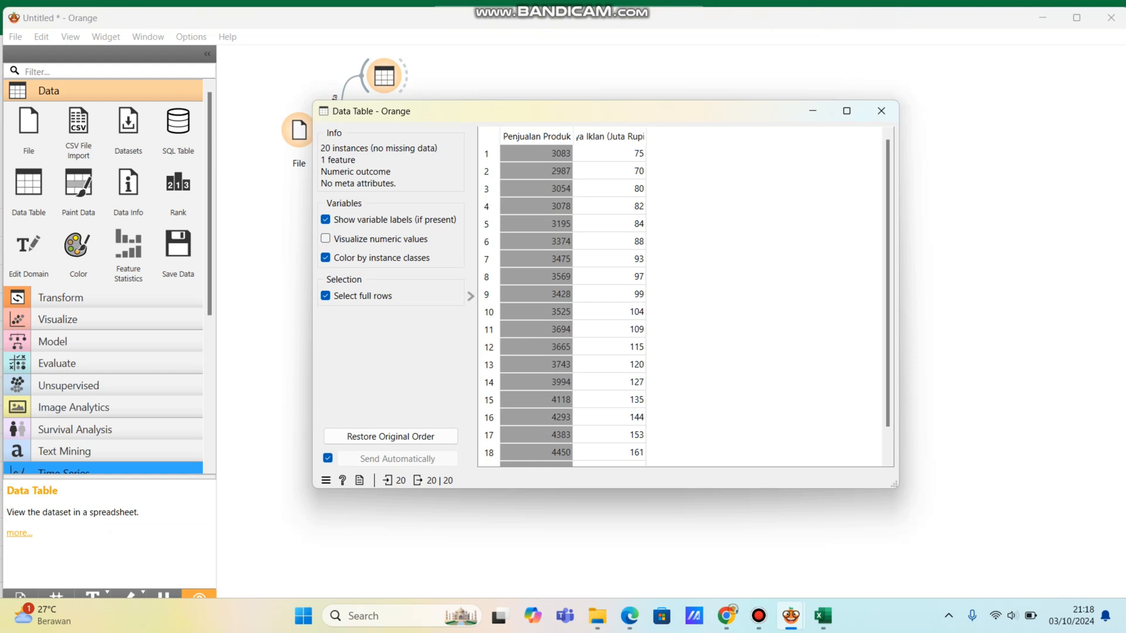
pyautogui.moveTo(674, 114); pyautogui.dragTo(698, 120)
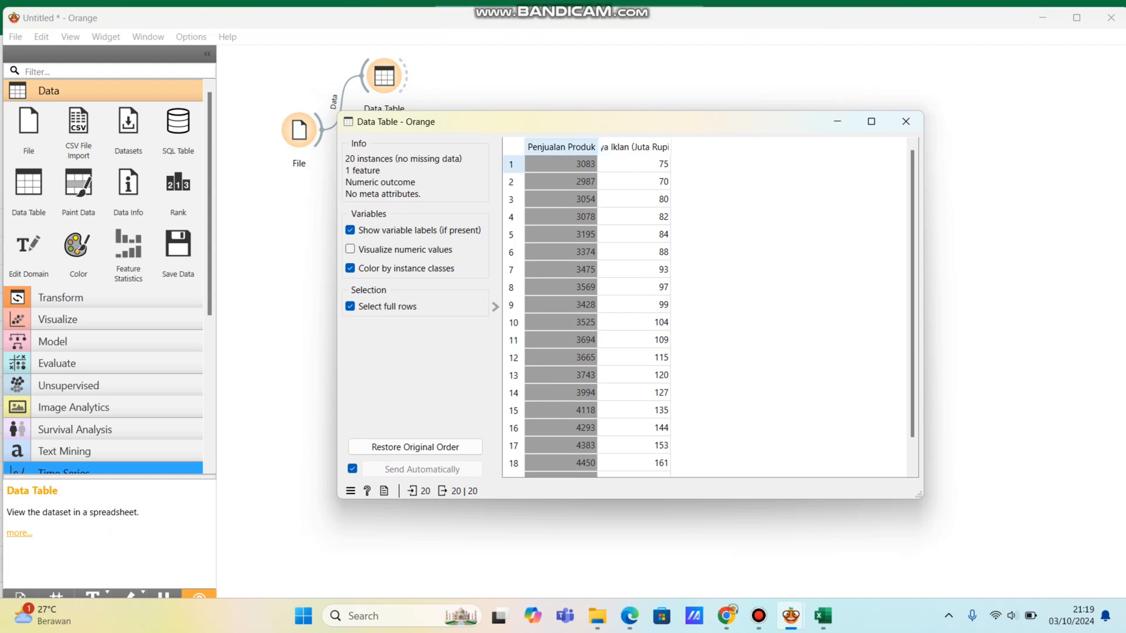
pyautogui.doubleClick(671, 147)
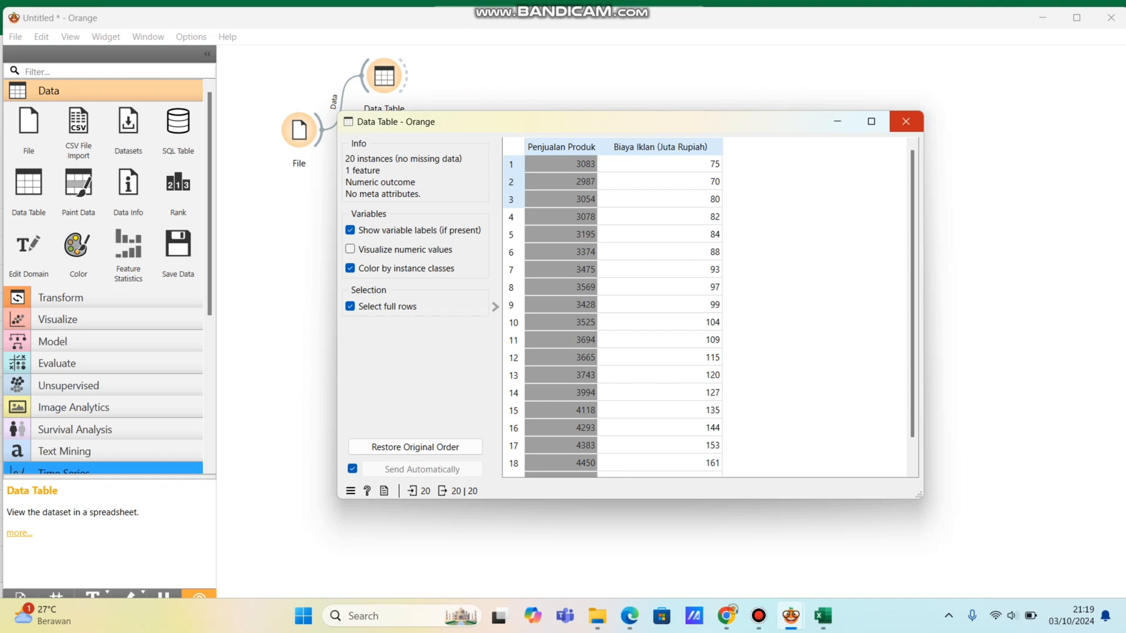
# Step: Close the data table view, add a Correlations widget linked to the File widget's output, and adjust both widgets' positions
pyautogui.click(906, 122)
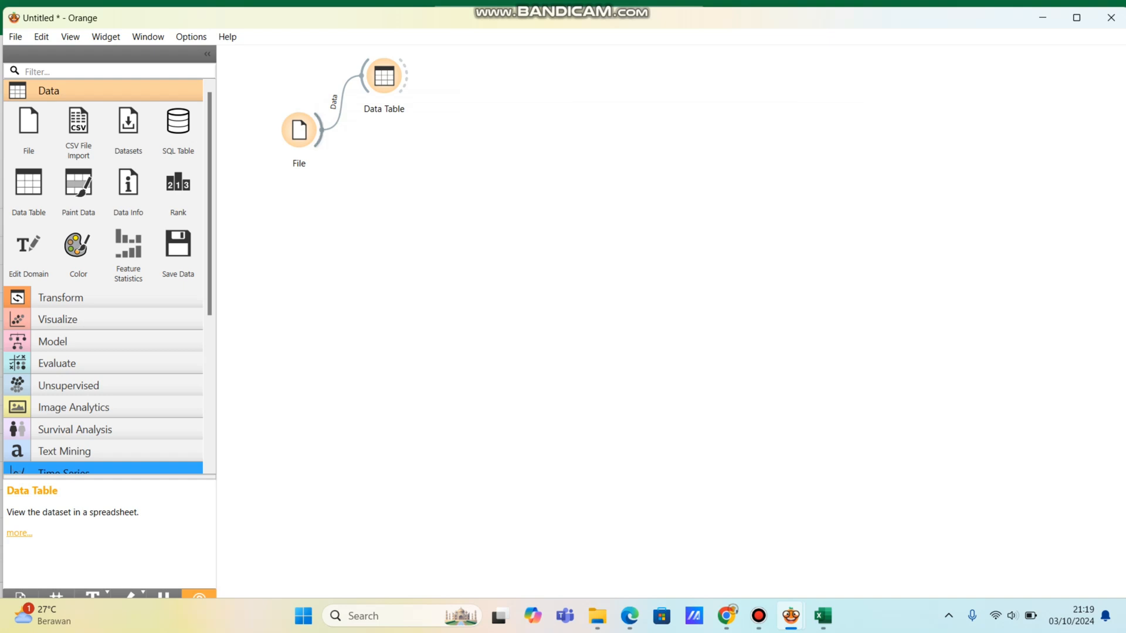
pyautogui.moveTo(320, 130); pyautogui.dragTo(431, 154)
pyautogui.press('Down')
pyautogui.press('Down')
pyautogui.press('Down')
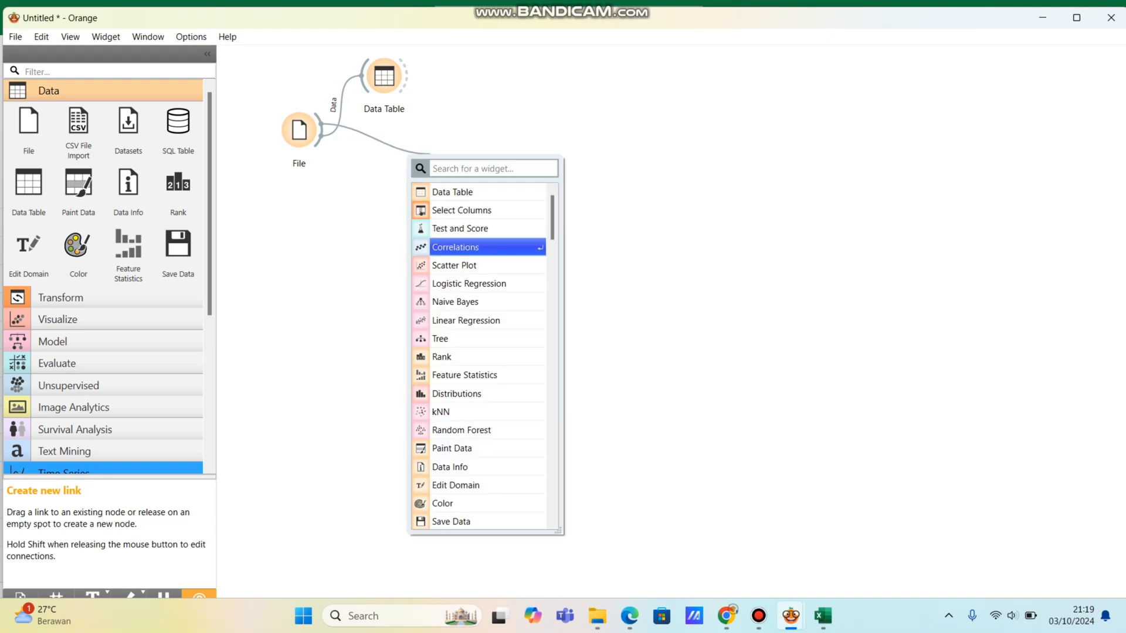
pyautogui.press('Return')
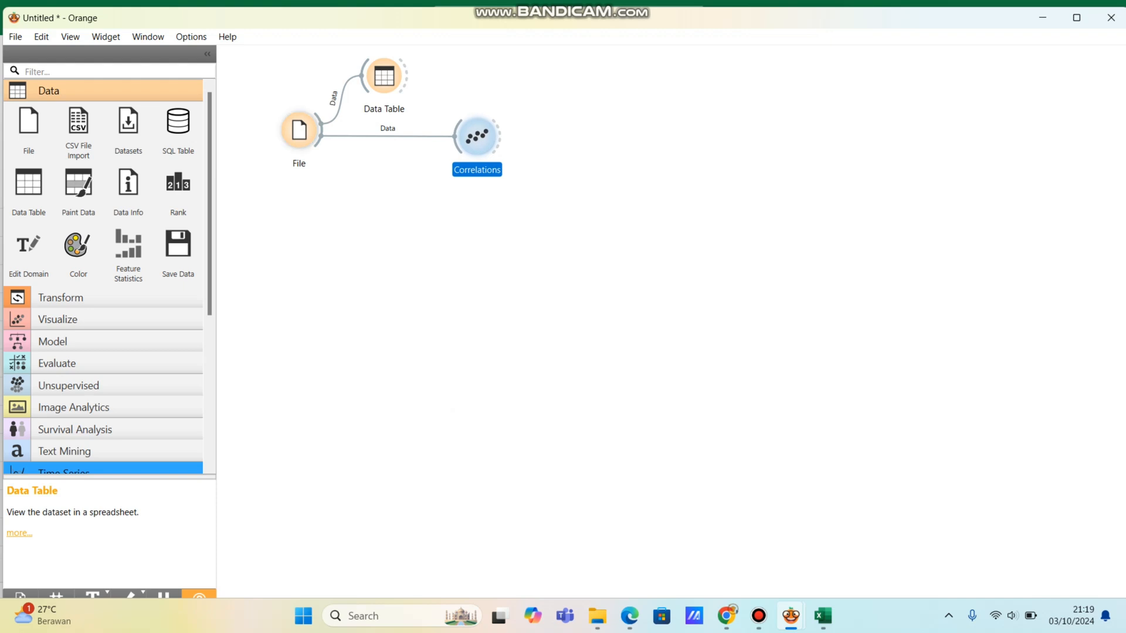
pyautogui.moveTo(299, 130); pyautogui.dragTo(297, 144)
pyautogui.moveTo(478, 137); pyautogui.dragTo(483, 148)
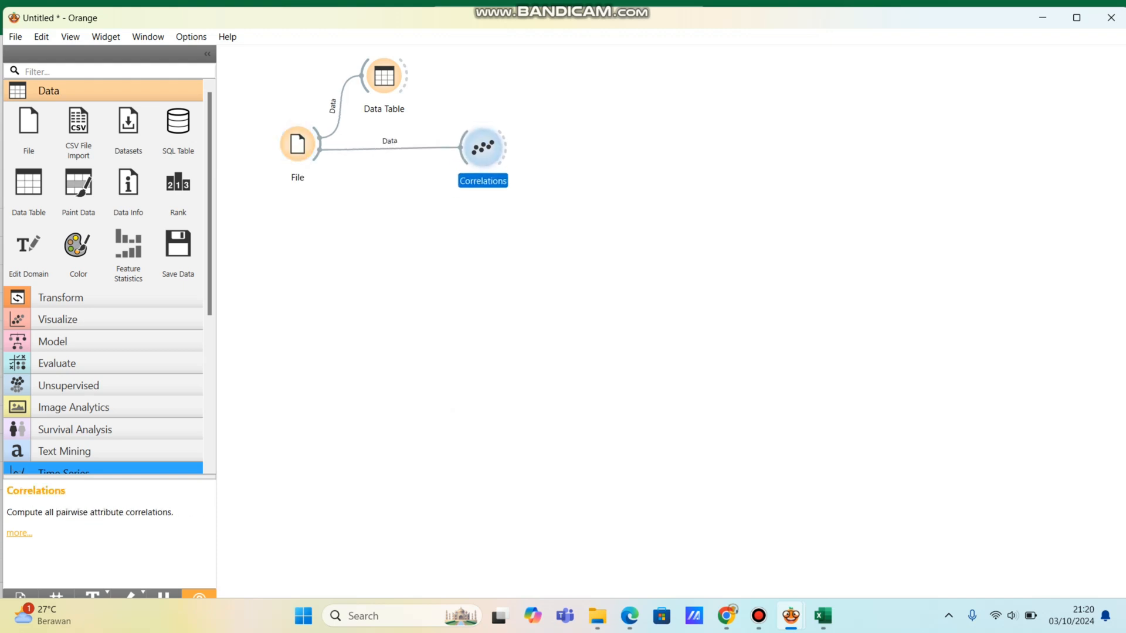
# Step: Examine the Pearson correlation between Biaya Iklan and Penjualan Produk in the Correlations widget, keeping the Pearson correlation method, and close its window
pyautogui.doubleClick(483, 147)
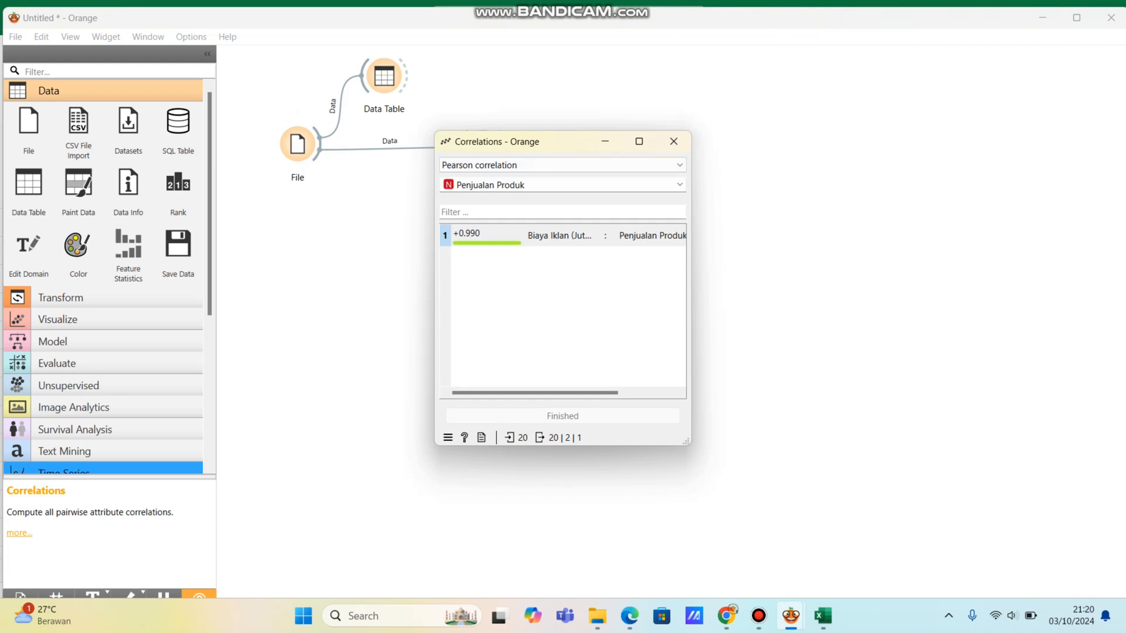
pyautogui.click(563, 165)
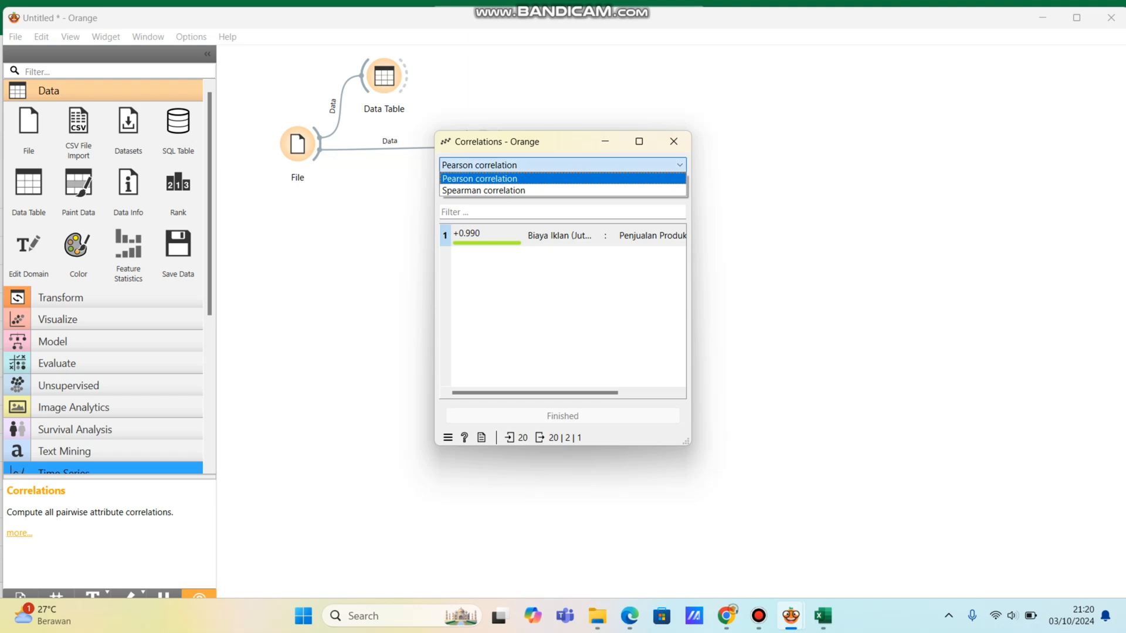
pyautogui.click(516, 179)
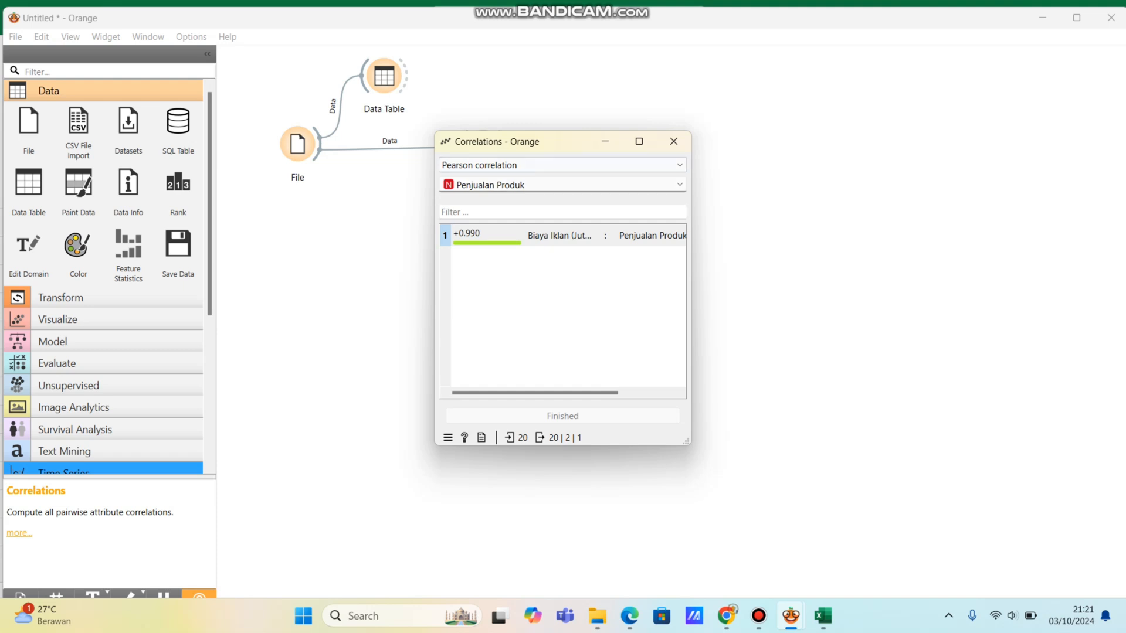
pyautogui.click(674, 141)
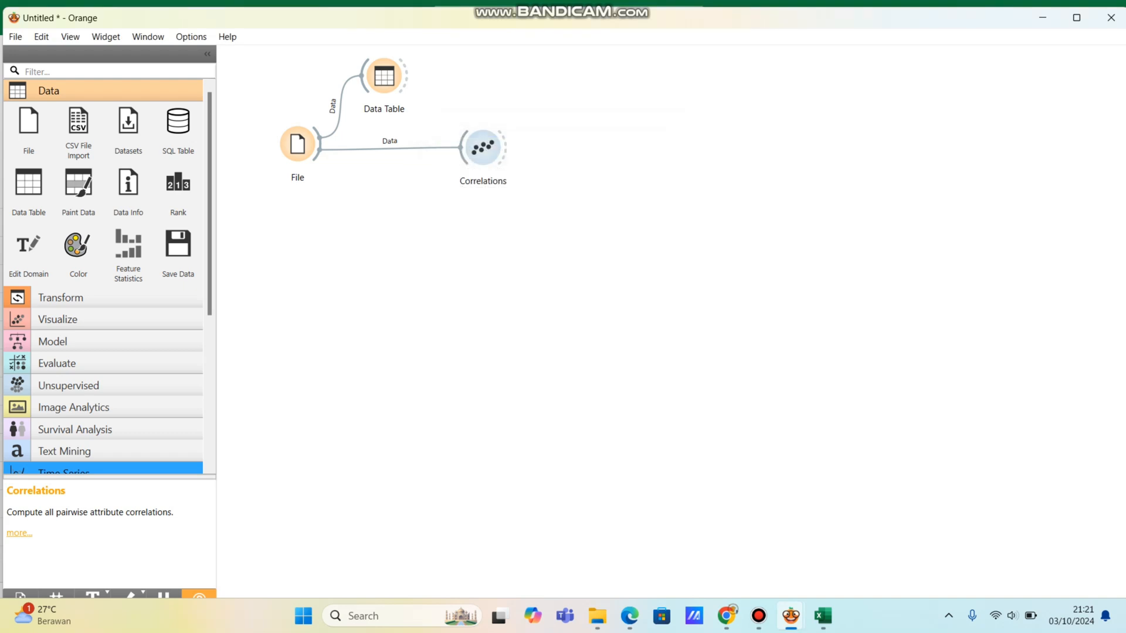
# Step: Shift the Correlations widget slightly right and add a Scatter Plot widget below it, linked to the File widget's output
pyautogui.moveTo(484, 147); pyautogui.dragTo(491, 149)
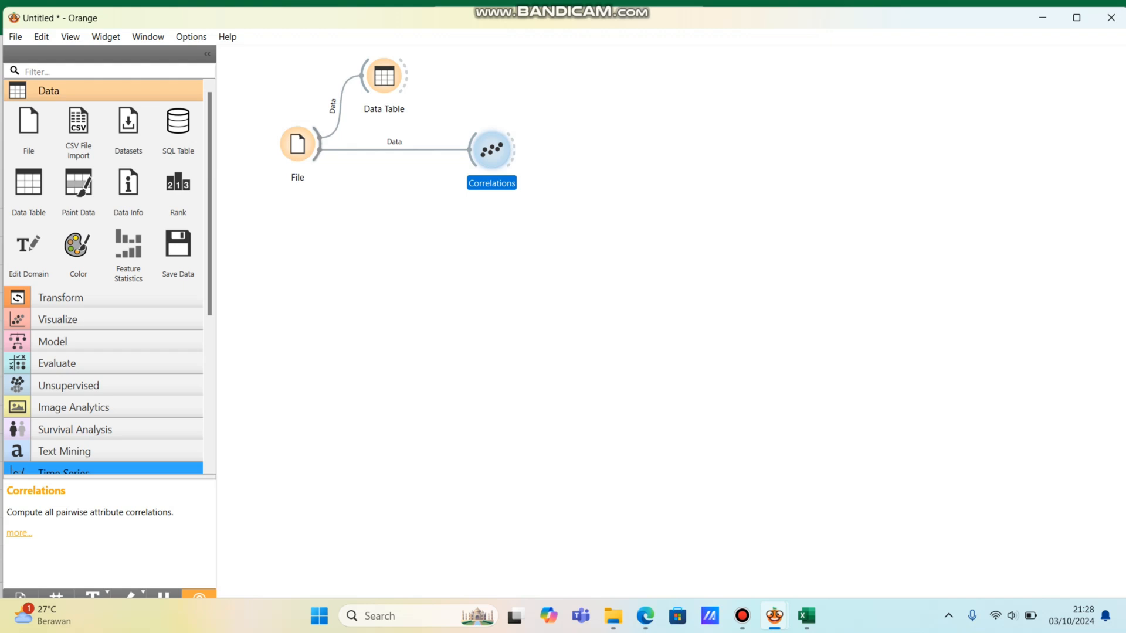
pyautogui.moveTo(320, 144); pyautogui.dragTo(431, 259)
pyautogui.press('Down')
pyautogui.press('Down')
pyautogui.press('Down')
pyautogui.press('Down')
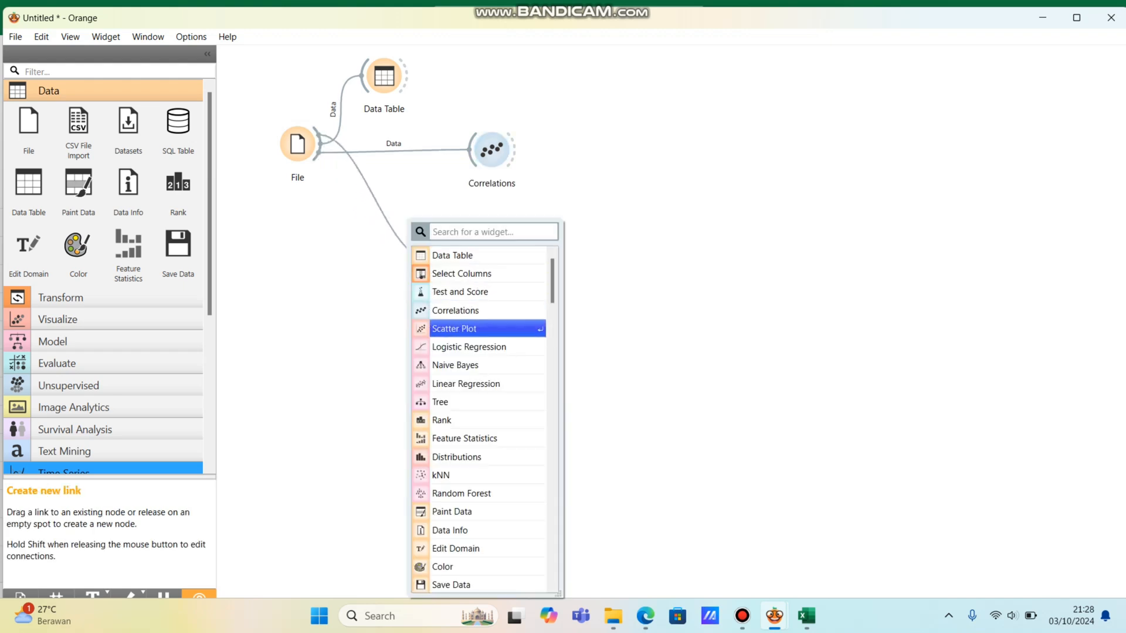
pyautogui.press('Return')
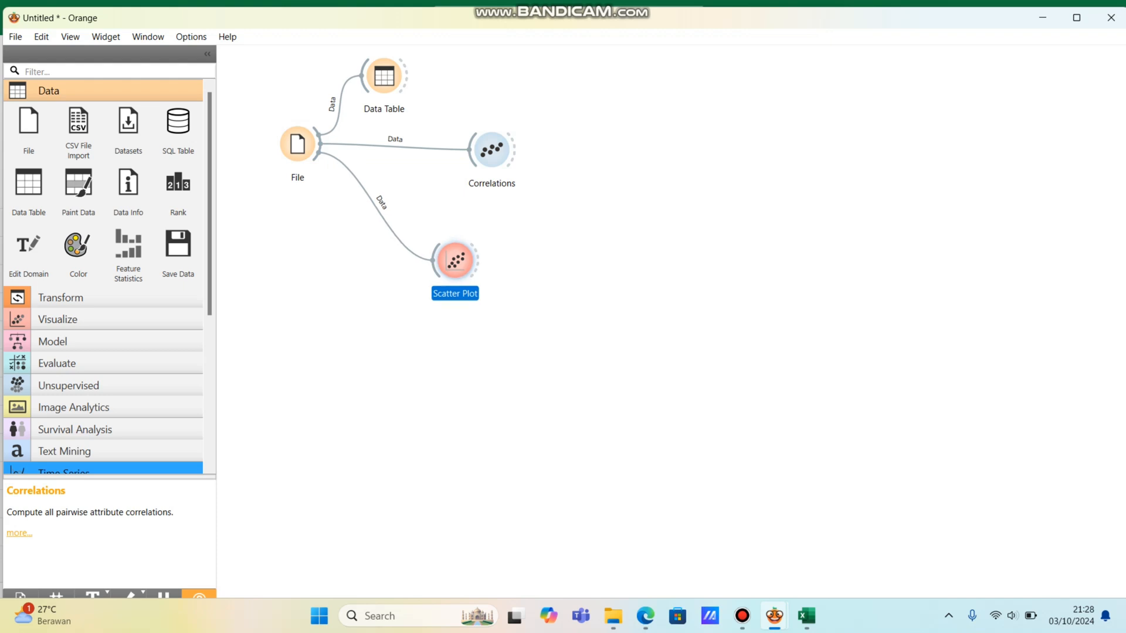
pyautogui.moveTo(455, 260); pyautogui.dragTo(465, 260)
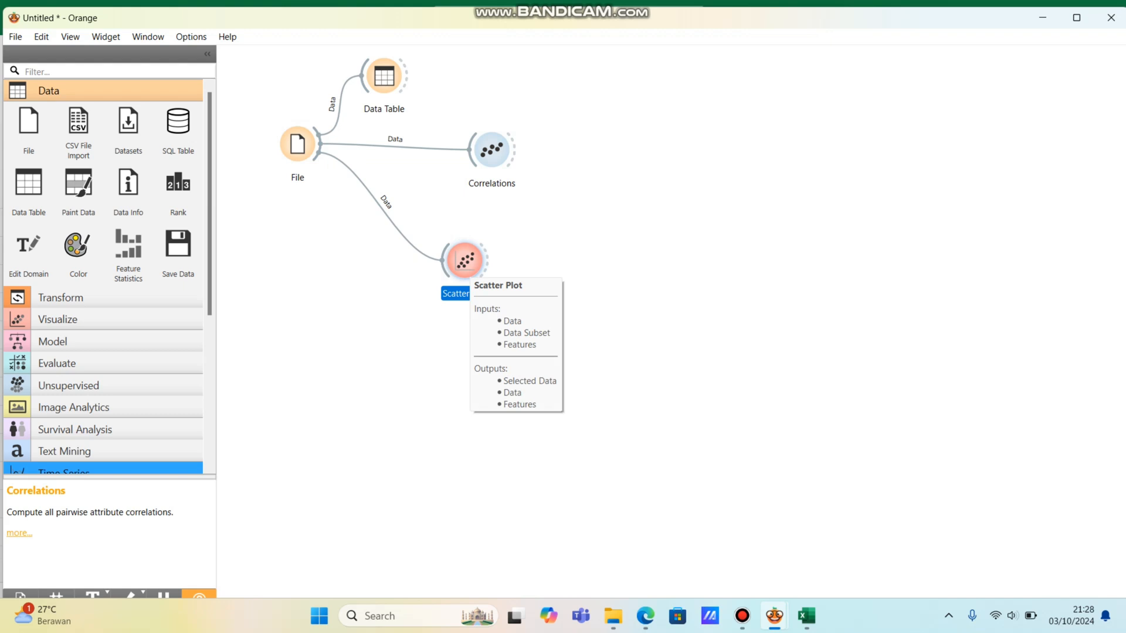
# Step: View the scatter plot of Penjualan Produk against Biaya Iklan (Juta Rupiah) and close its window
pyautogui.doubleClick(465, 263)
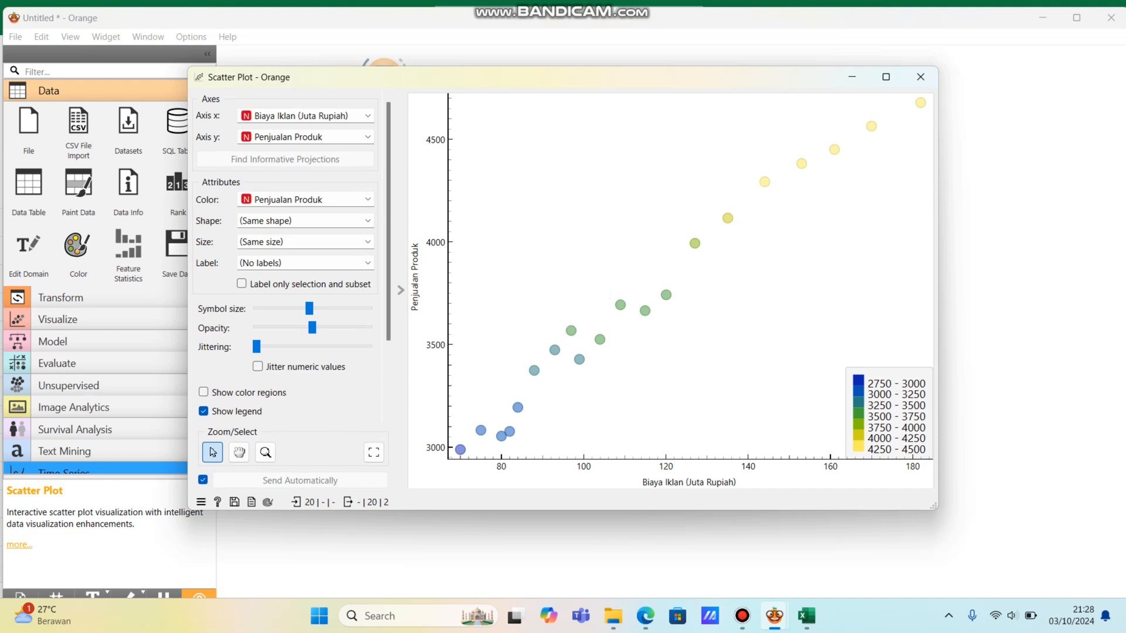
pyautogui.moveTo(802, 164)
pyautogui.click(920, 77)
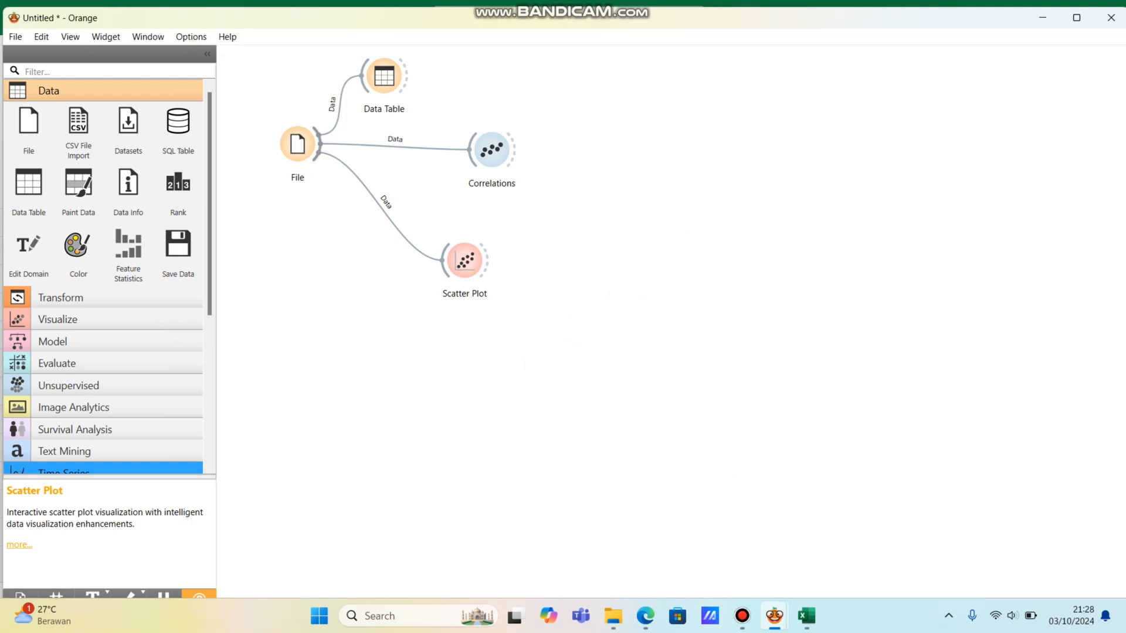
# Step: Add a Select Columns widget below the Scatter Plot, linked to the File widget's output, and check its feature and target assignments
pyautogui.moveTo(318, 145); pyautogui.dragTo(320, 186)
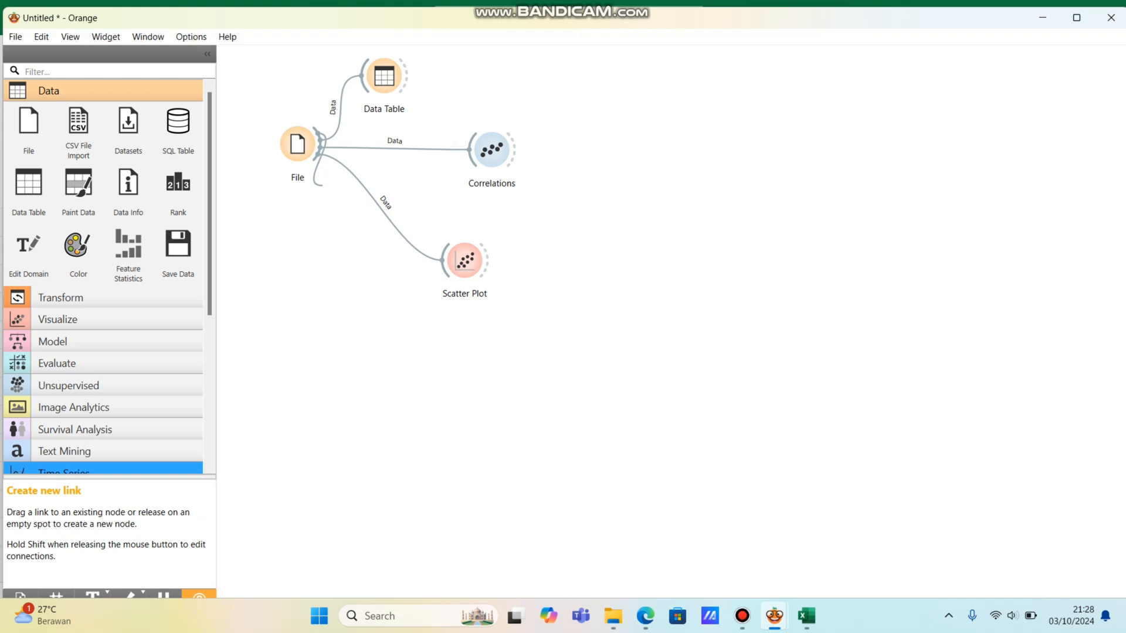
pyautogui.moveTo(320, 185); pyautogui.dragTo(404, 369)
pyautogui.press('Up')
pyautogui.press('Up')
pyautogui.press('Up')
pyautogui.press('Up')
pyautogui.press('Up')
pyautogui.press('Return')
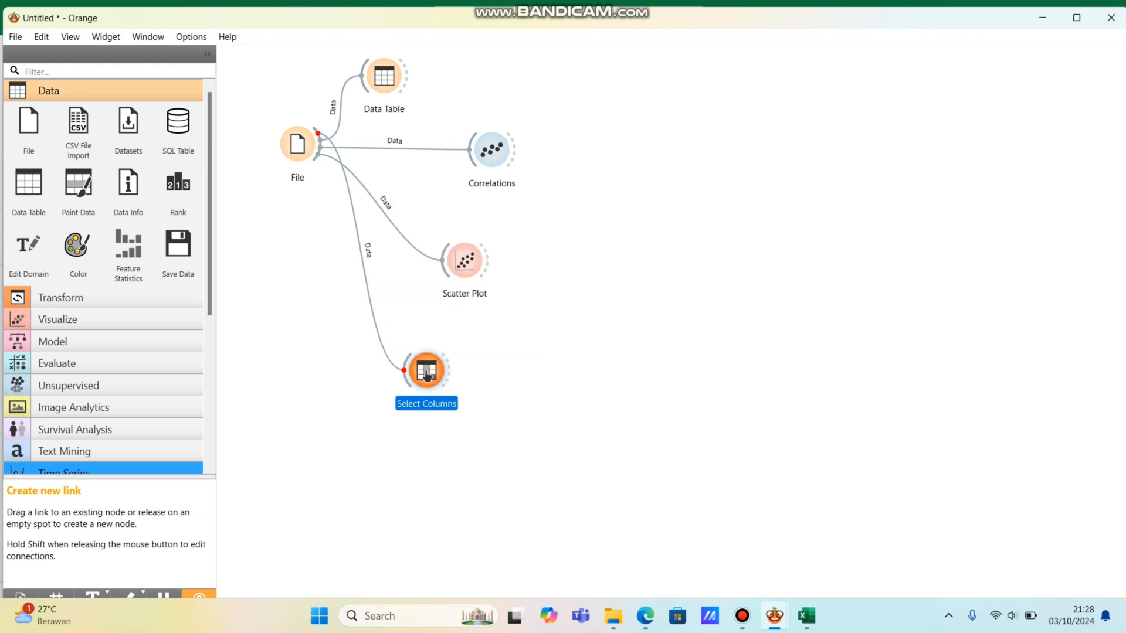
pyautogui.moveTo(427, 376); pyautogui.dragTo(452, 366)
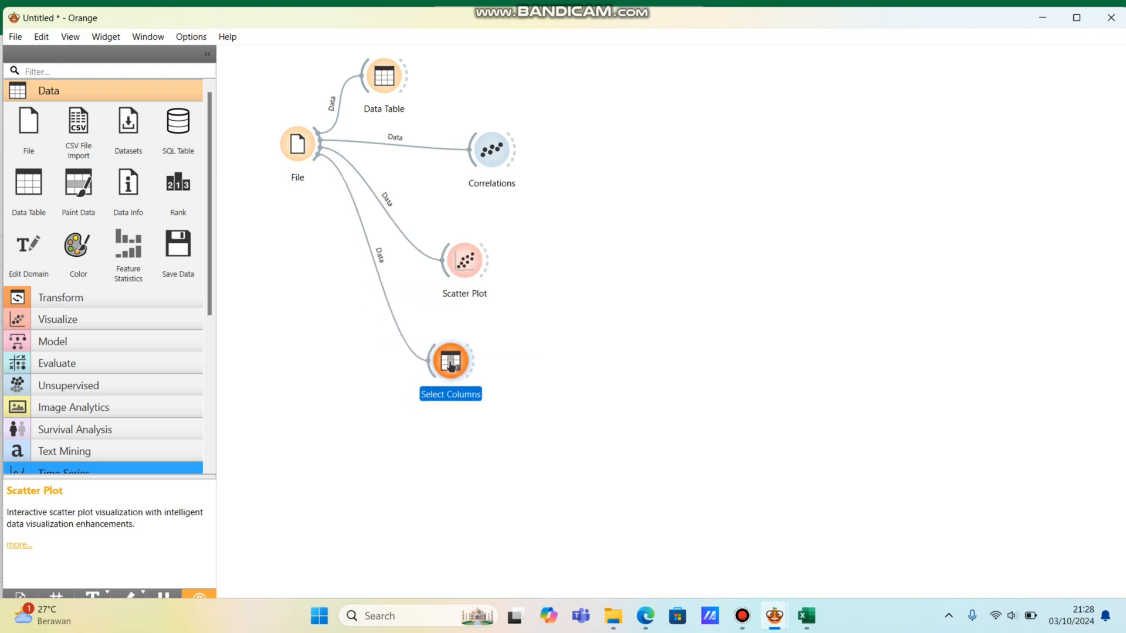
pyautogui.doubleClick(450, 362)
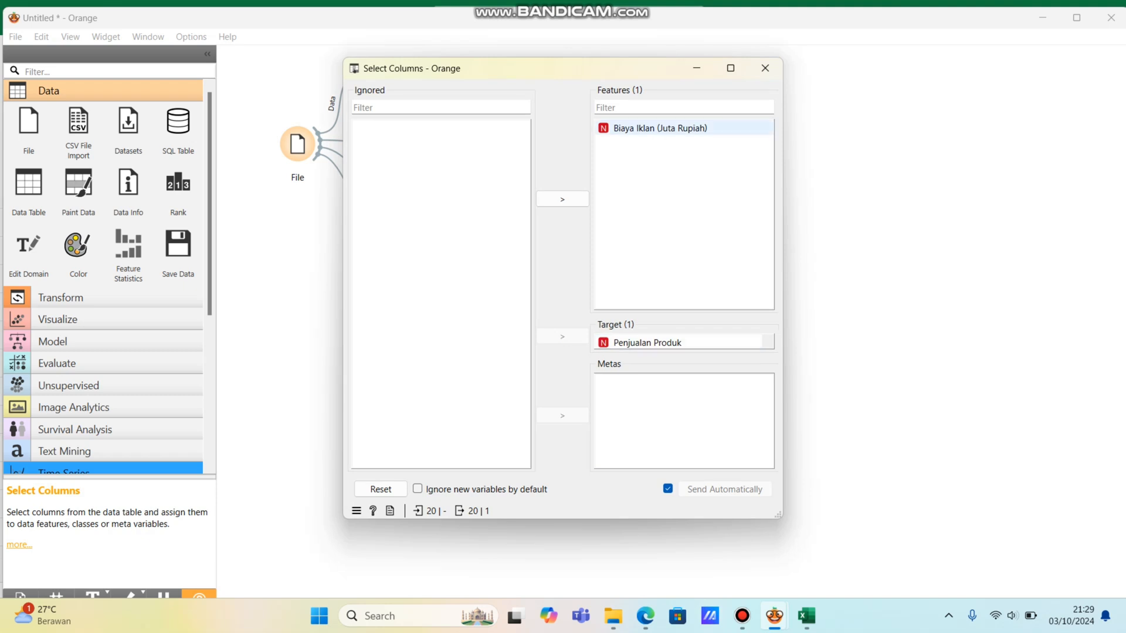
pyautogui.click(765, 68)
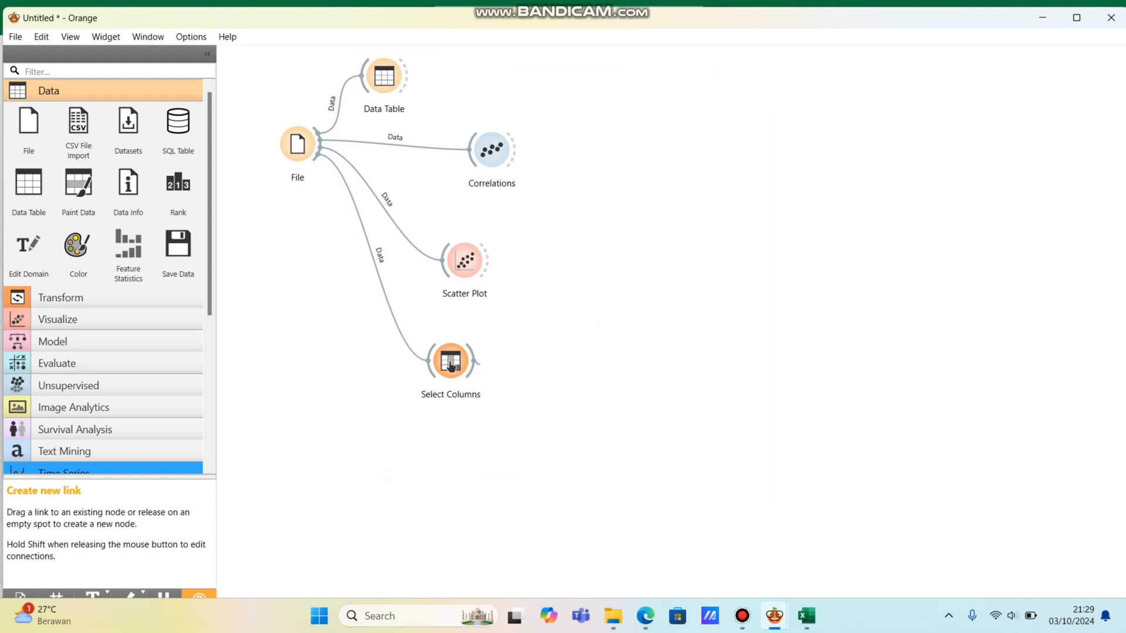
# Step: Add a Linear Regression widget fed by Select Columns, followed by a Test and Score widget linked to its output
pyautogui.moveTo(483, 364); pyautogui.dragTo(610, 360)
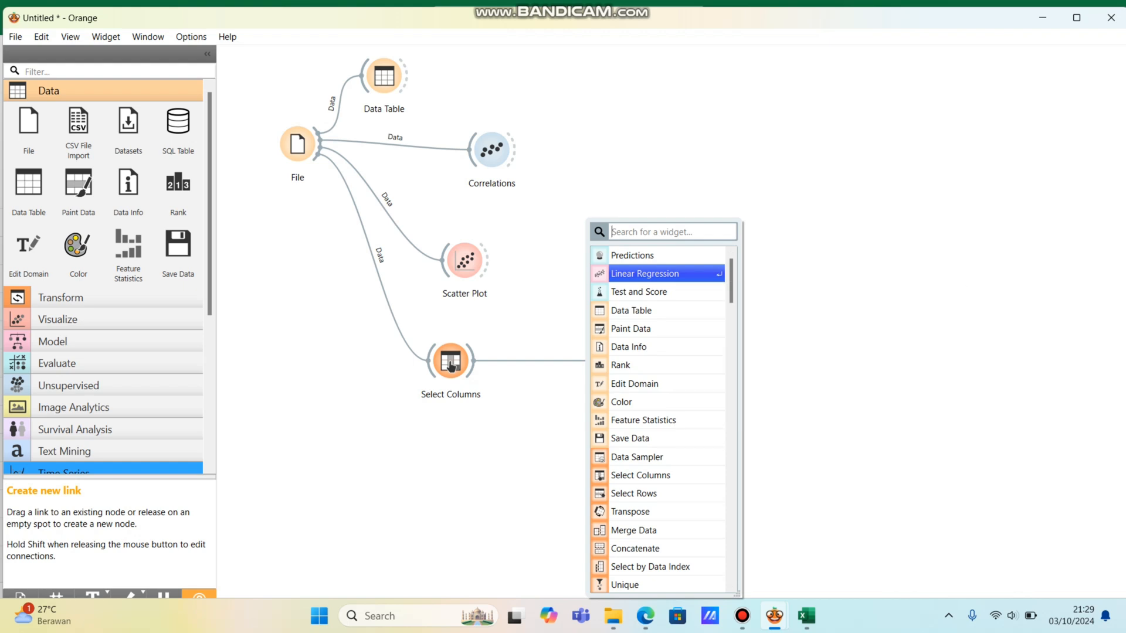
pyautogui.press('Return')
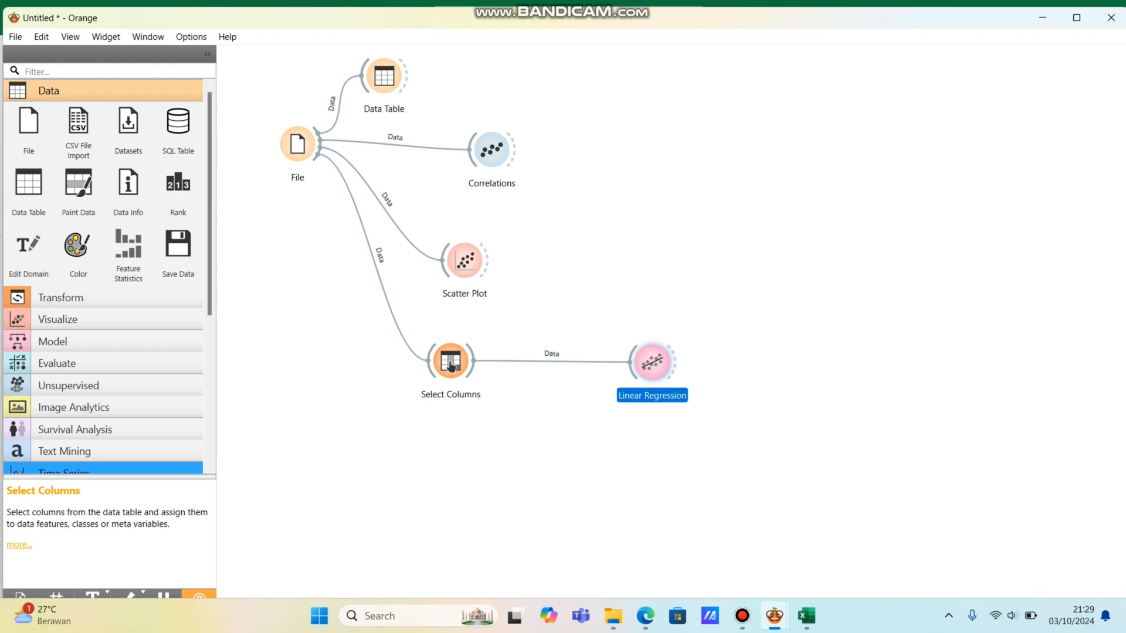
pyautogui.moveTo(675, 362); pyautogui.dragTo(759, 343)
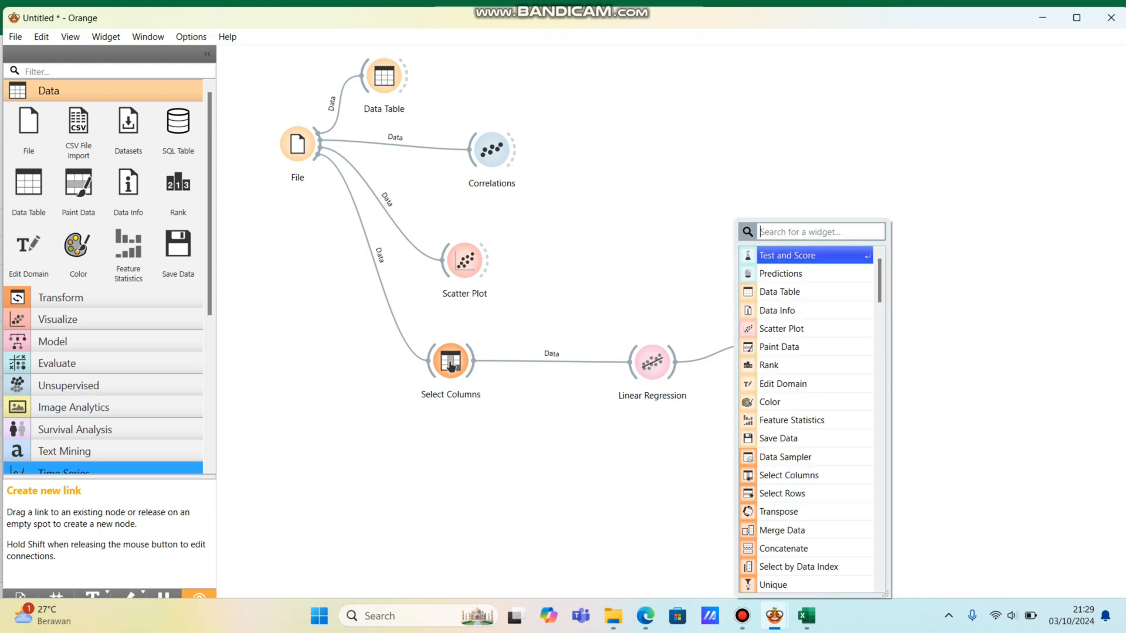
pyautogui.press('Return')
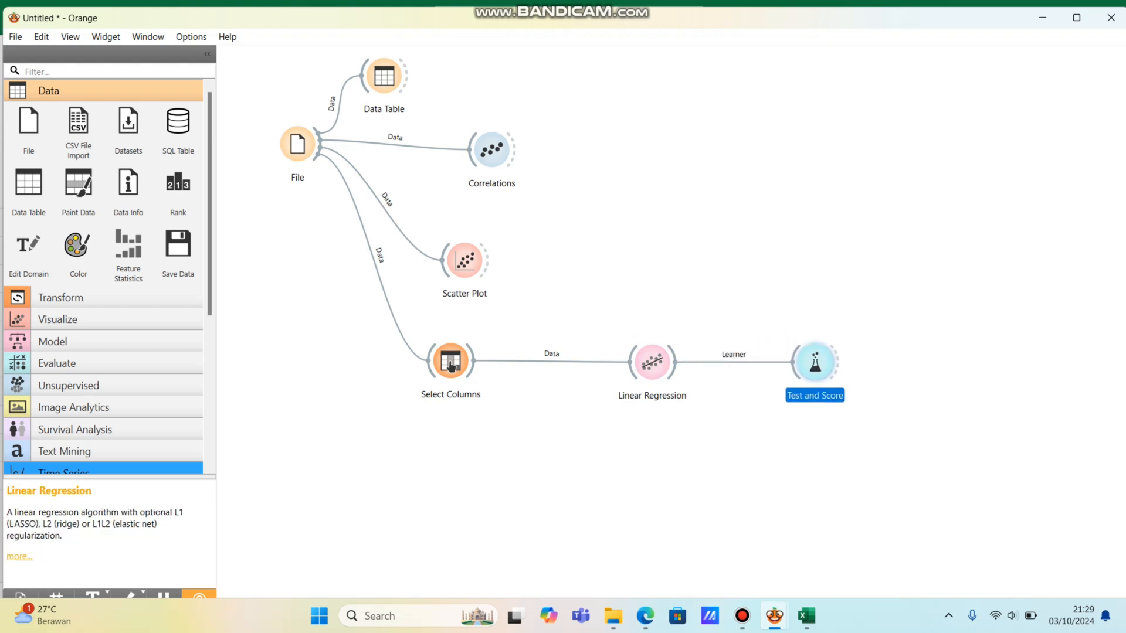
# Step: Move Linear Regression below the line between its neighbours and link Select Columns directly to the Test and Score widget
pyautogui.moveTo(652, 362); pyautogui.dragTo(625, 468)
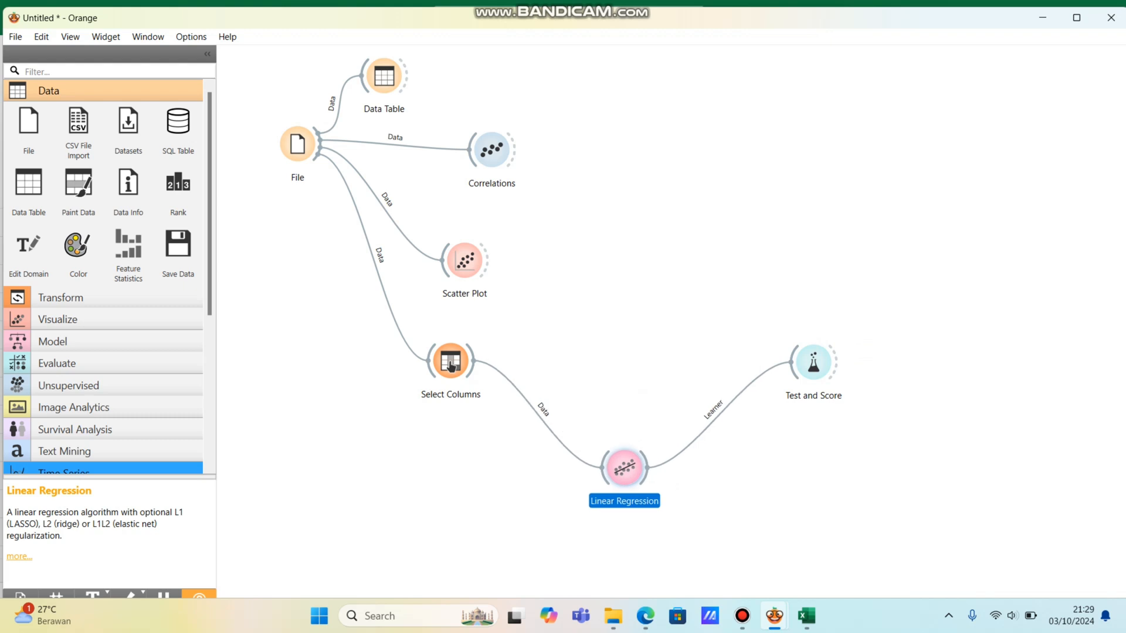
pyautogui.moveTo(813, 362); pyautogui.dragTo(784, 356)
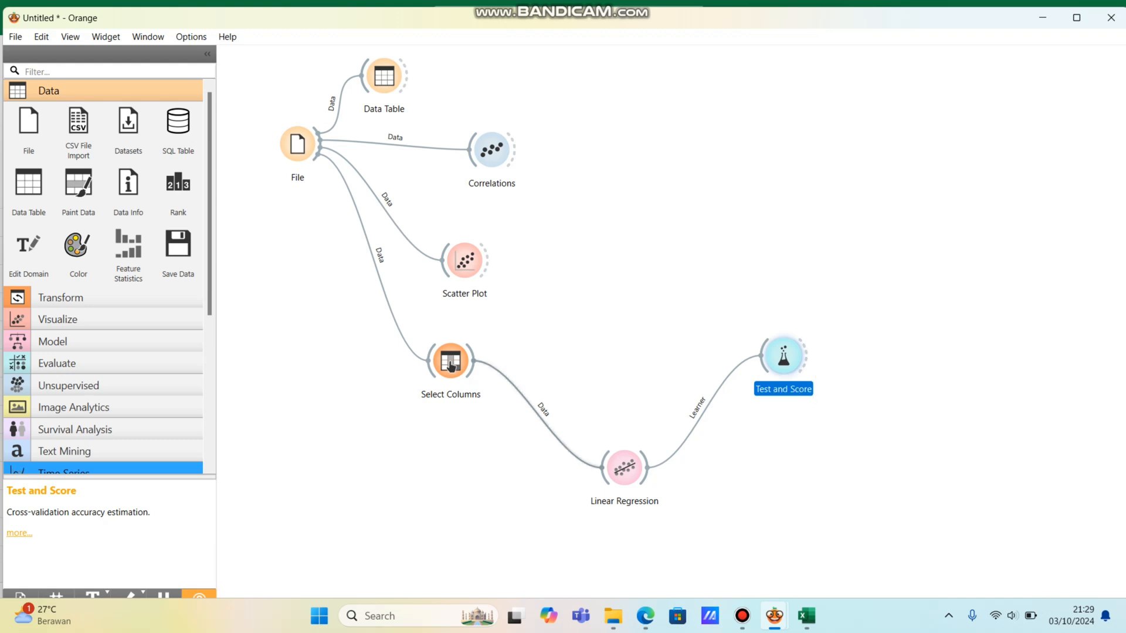
pyautogui.moveTo(451, 367); pyautogui.dragTo(761, 351)
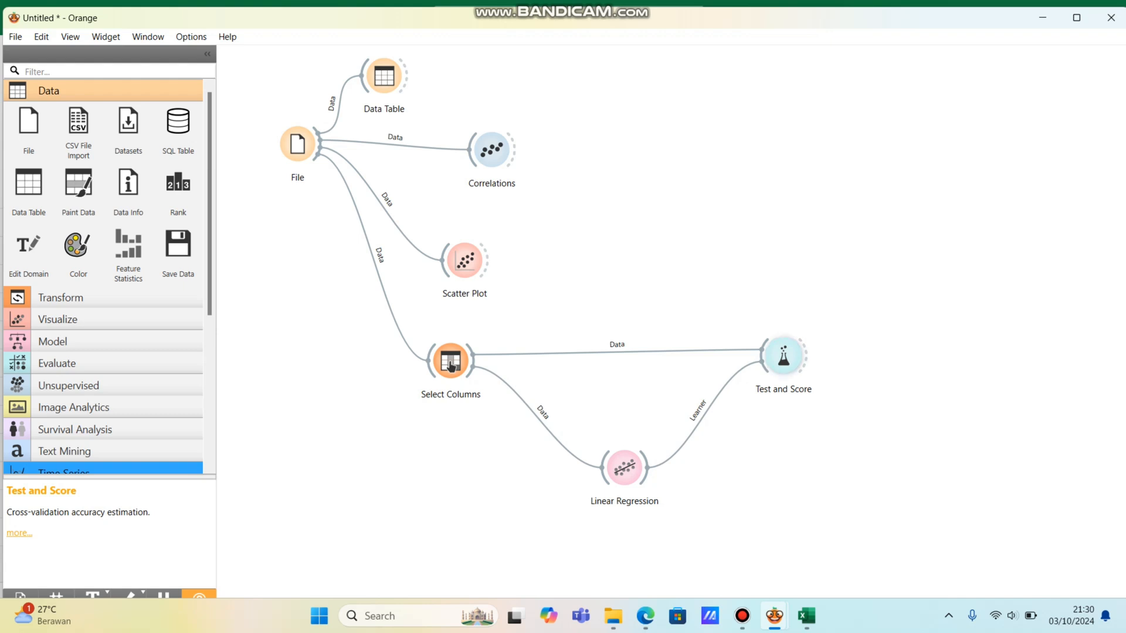
# Step: Examine the Linear Regression scores in the Test and Score widget, fitting the R2, MSE and MAE columns to their contents, and close it
pyautogui.doubleClick(783, 355)
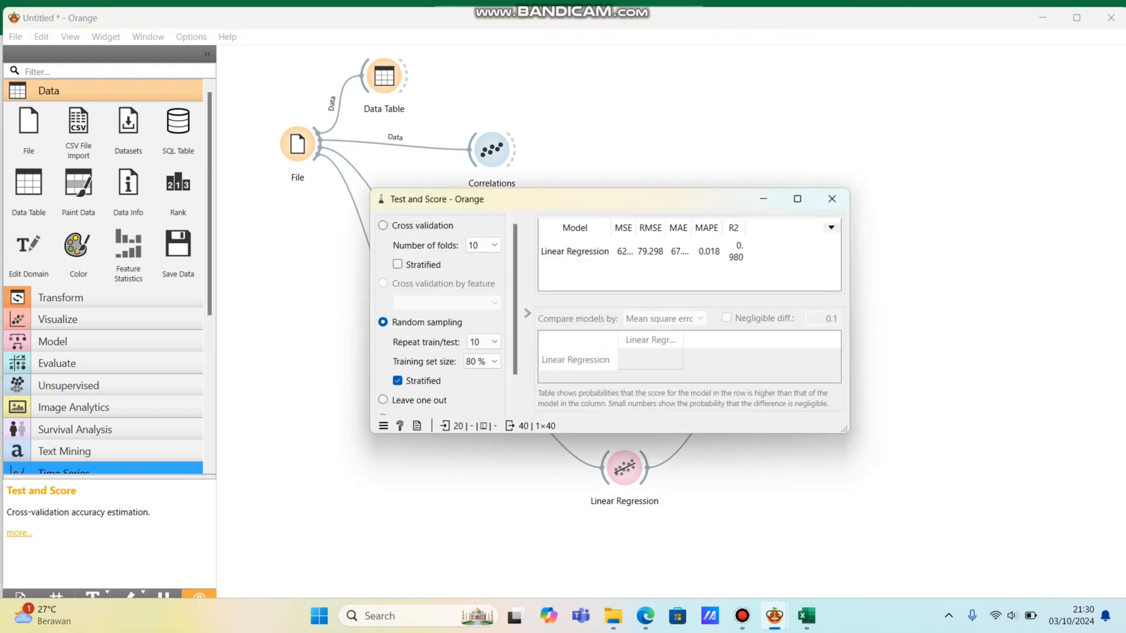
pyautogui.doubleClick(746, 228)
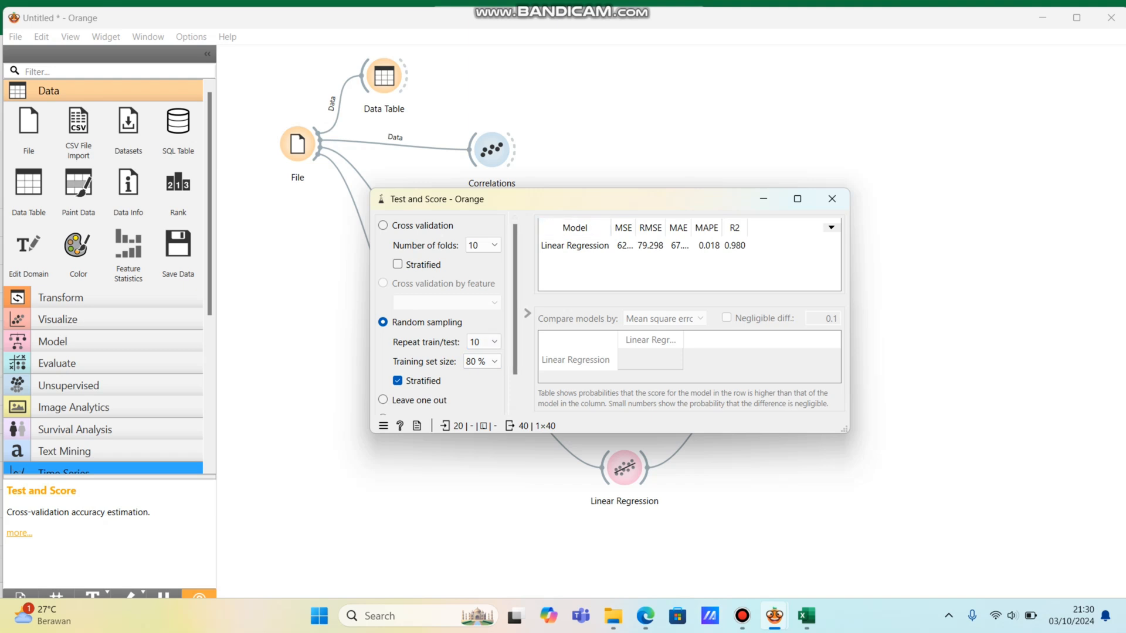
pyautogui.moveTo(702, 205); pyautogui.dragTo(691, 159)
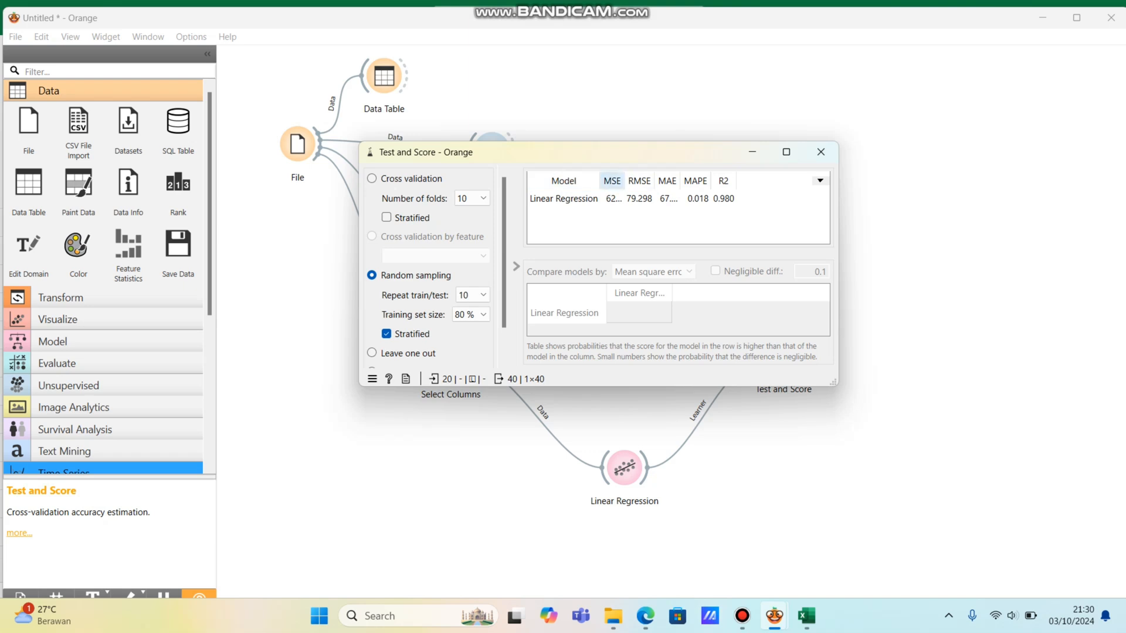
pyautogui.doubleClick(625, 181)
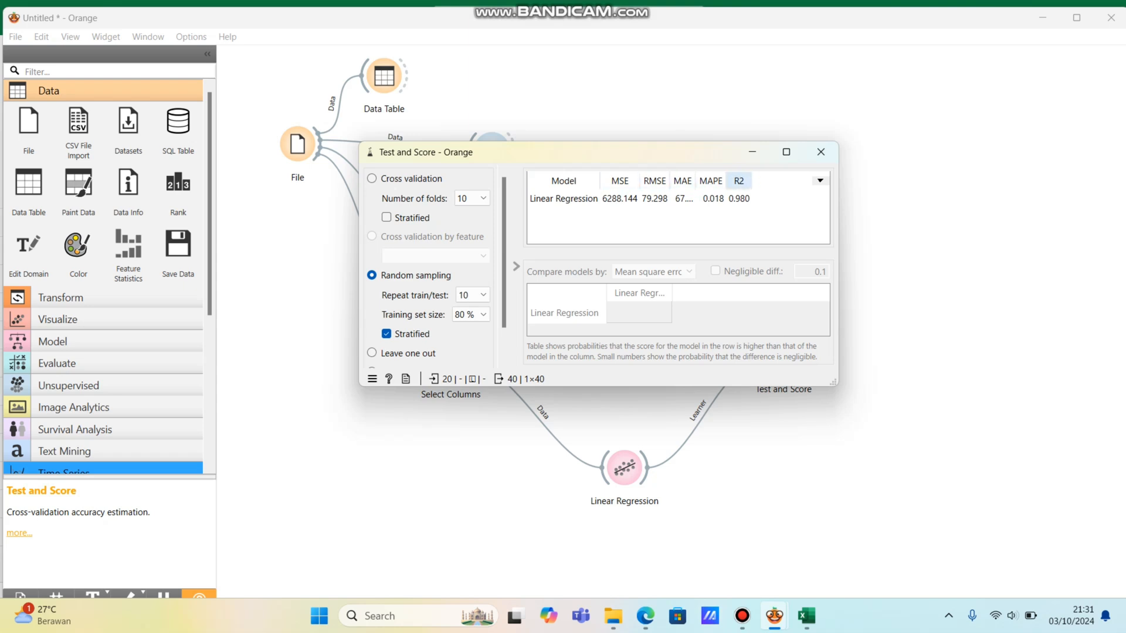
pyautogui.doubleClick(696, 181)
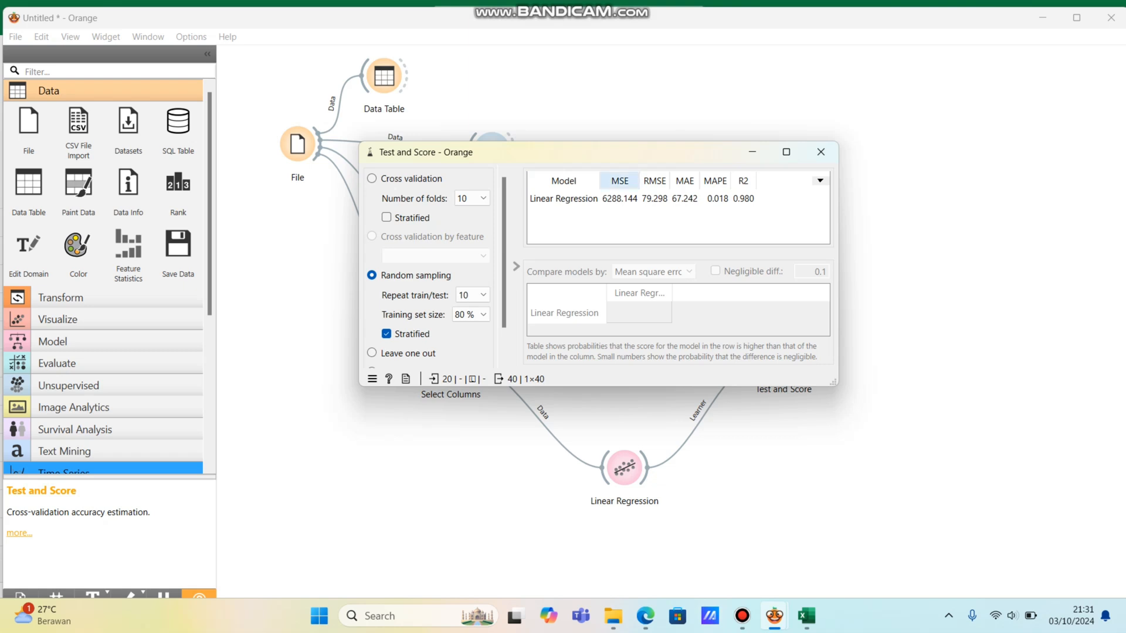
pyautogui.click(620, 199)
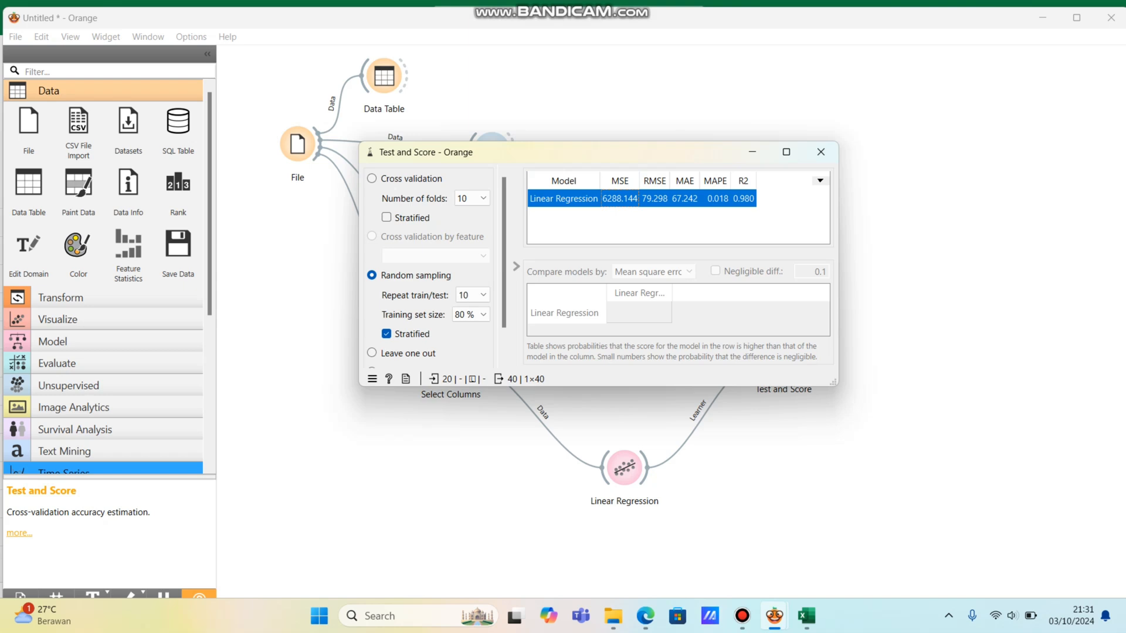
pyautogui.click(639, 225)
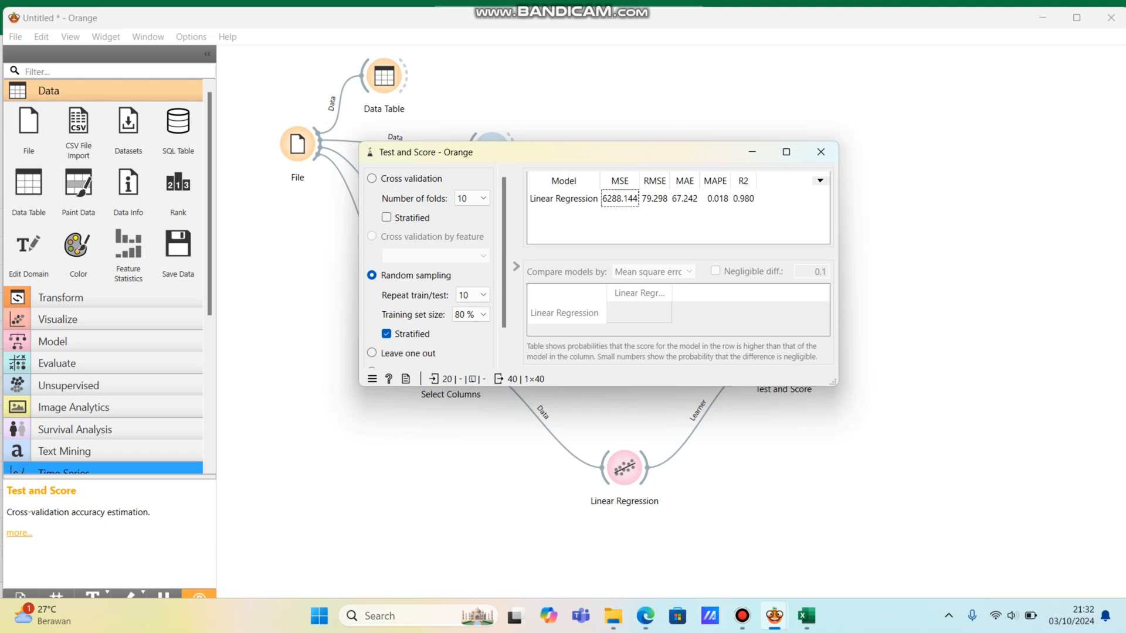
pyautogui.click(685, 199)
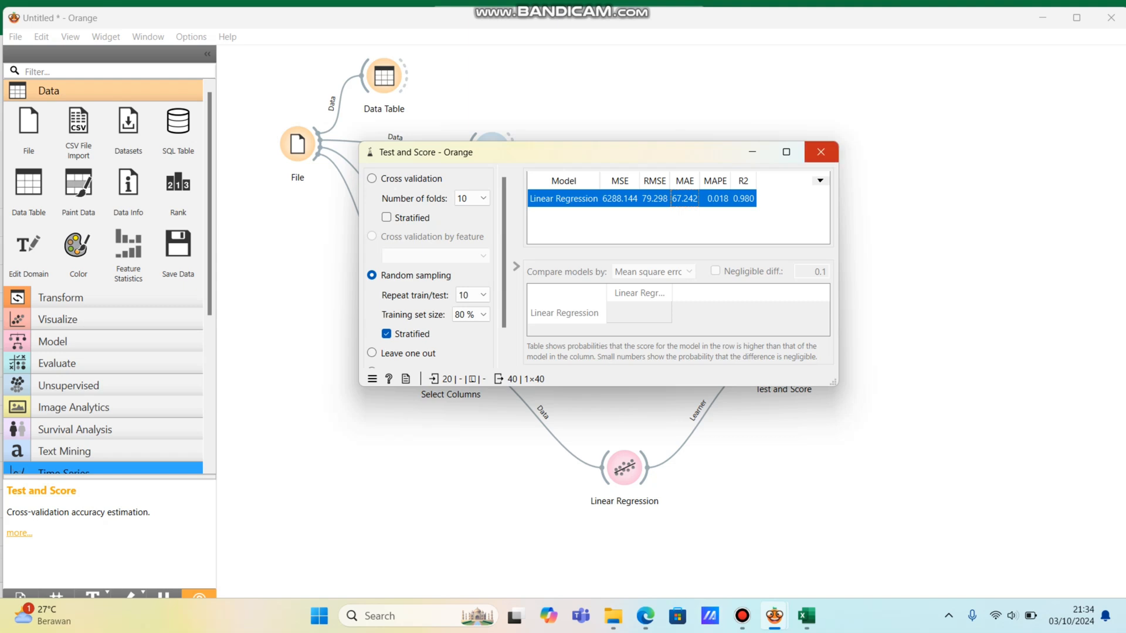
pyautogui.click(821, 152)
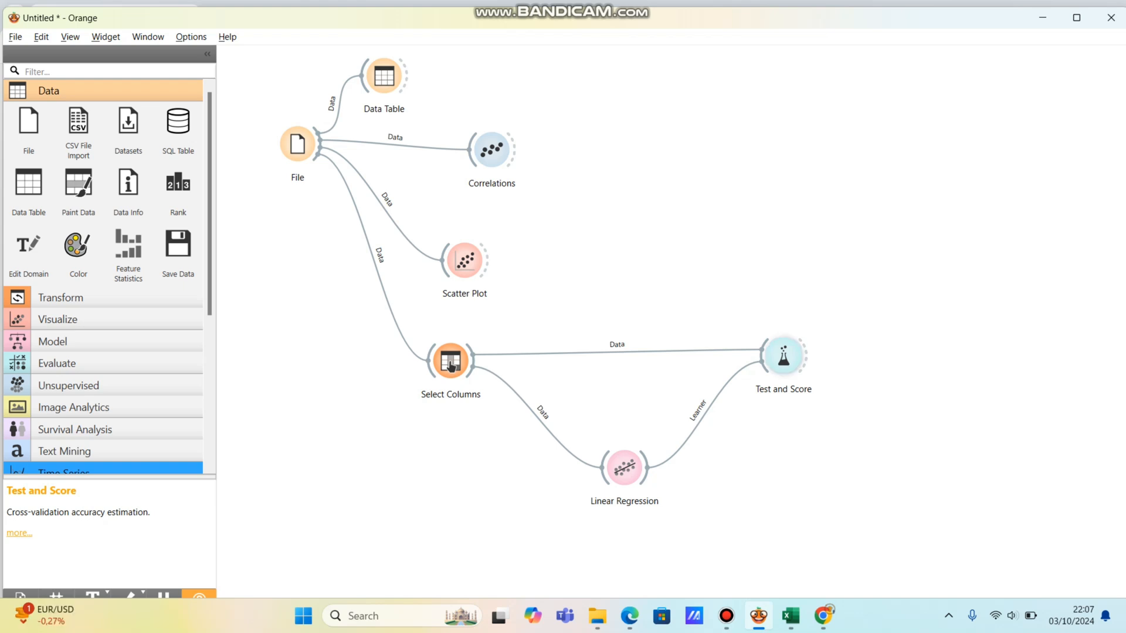
# Step: Reopen the Test and Score widget to review the Linear Regression error and R2 scores, and close it
pyautogui.doubleClick(783, 356)
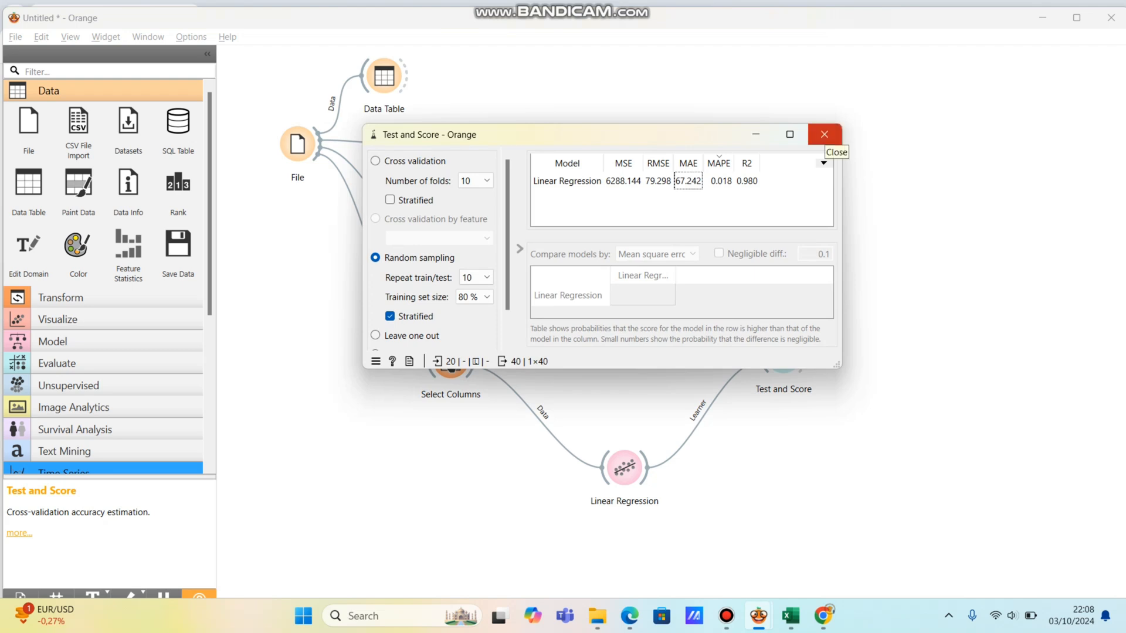
pyautogui.click(824, 135)
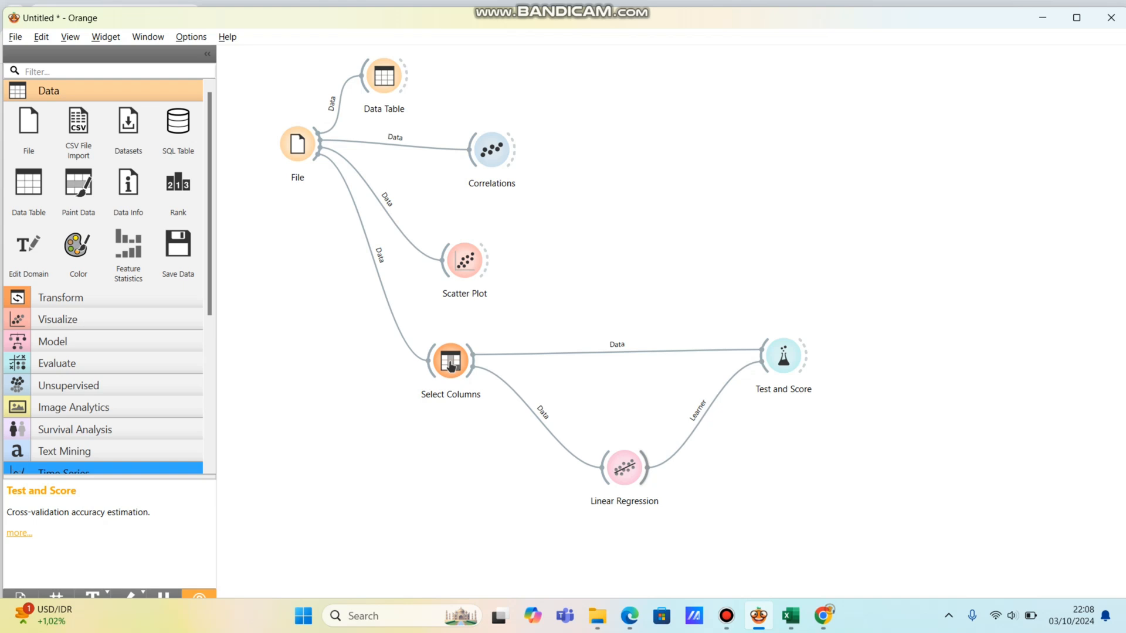
# Step: Add a Data Table beside Linear Regression, linking Coefficients to its Data input, inspect the intercept and advertising cost coefficients, and close the table
pyautogui.moveTo(646, 467); pyautogui.dragTo(717, 487)
pyautogui.press('Return')
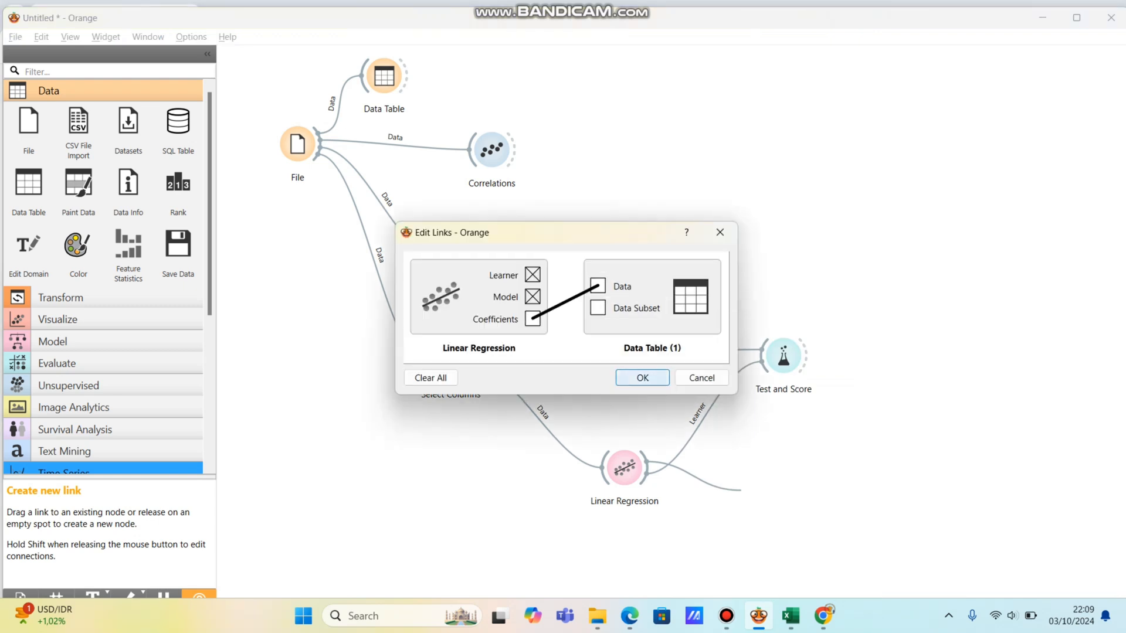
pyautogui.press('Return')
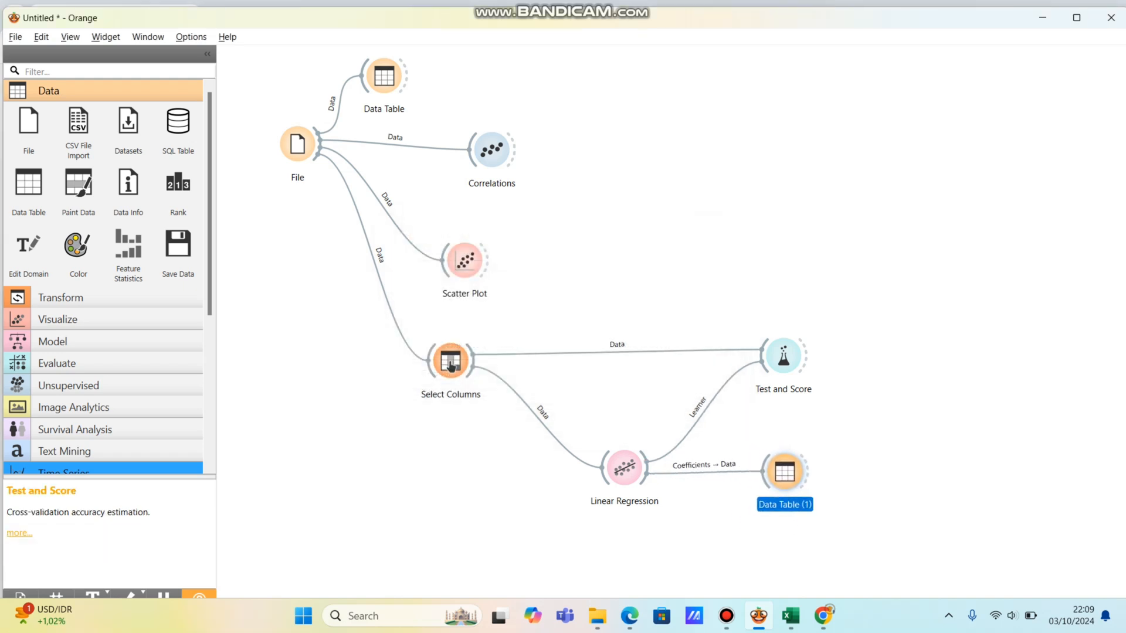
pyautogui.press('Return')
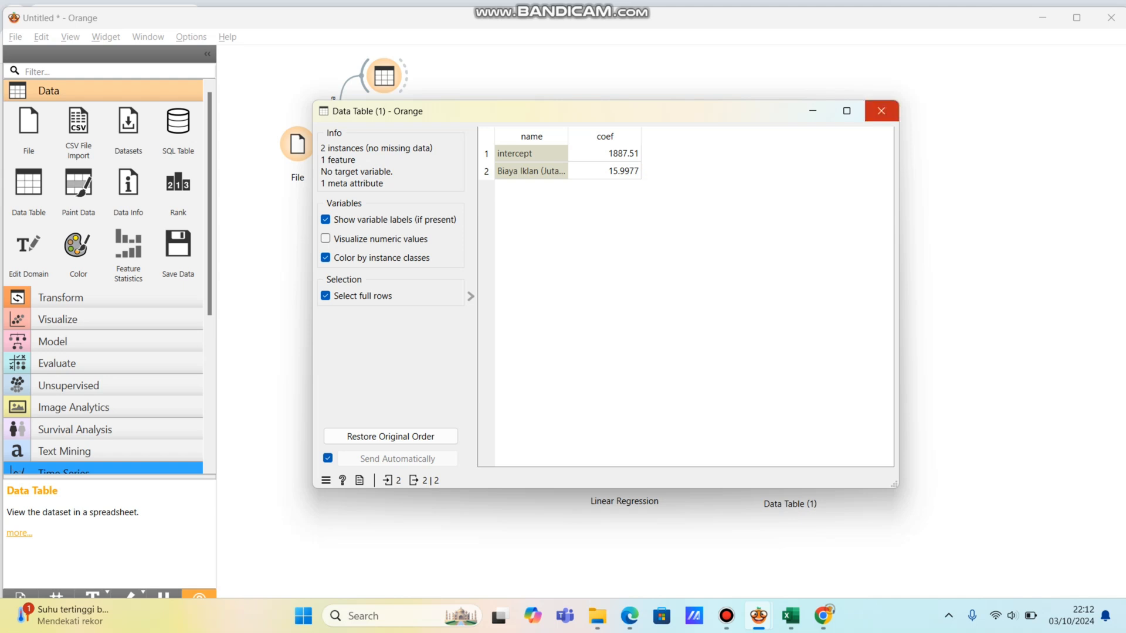
pyautogui.click(881, 111)
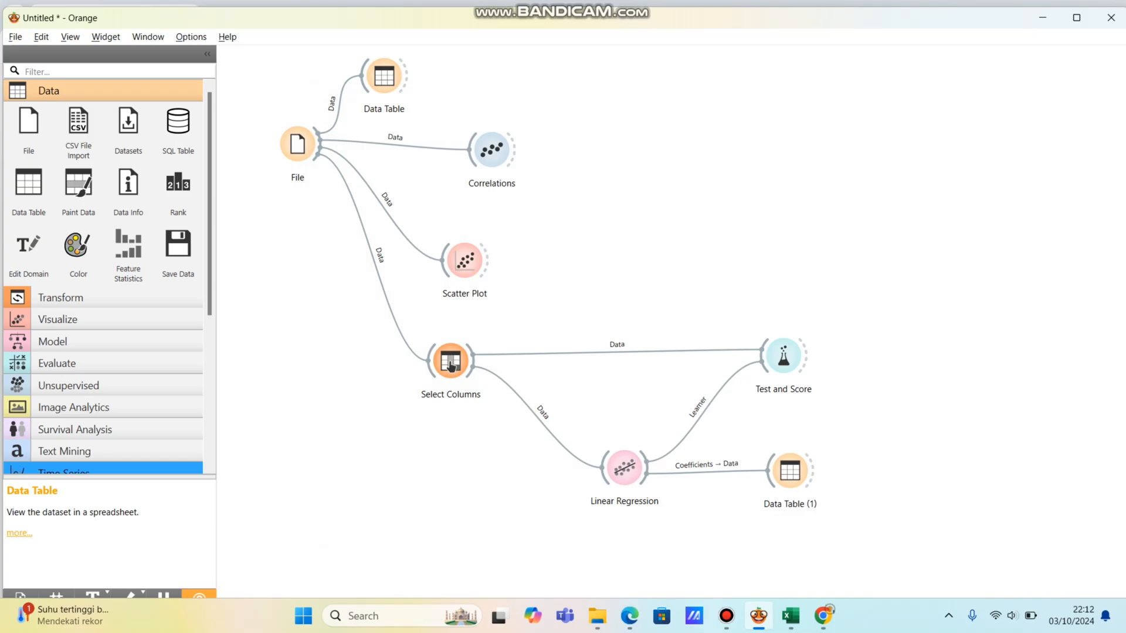